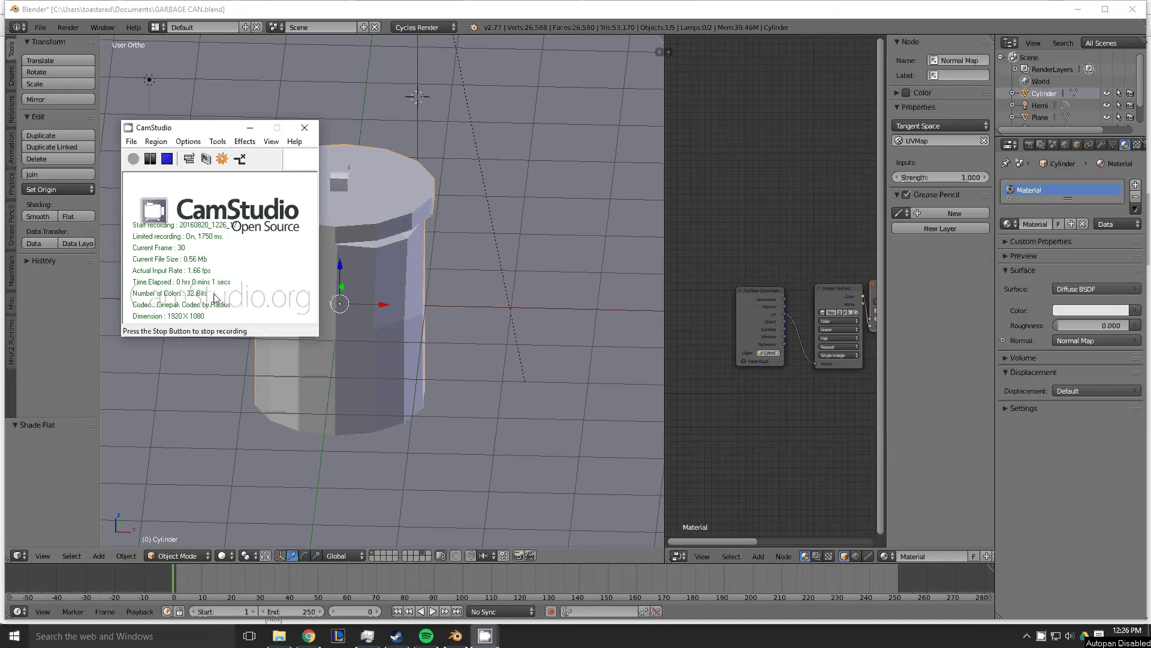
Step: Show the high poly object and temporarily hide the Cylinder to view the detailed garbage can from another side
click(250, 127)
mouse_move(444, 335)
middle_down()
mouse_move(411, 316)
mouse_move(458, 303)
mouse_move(445, 341)
mouse_move(438, 334)
middle_up()
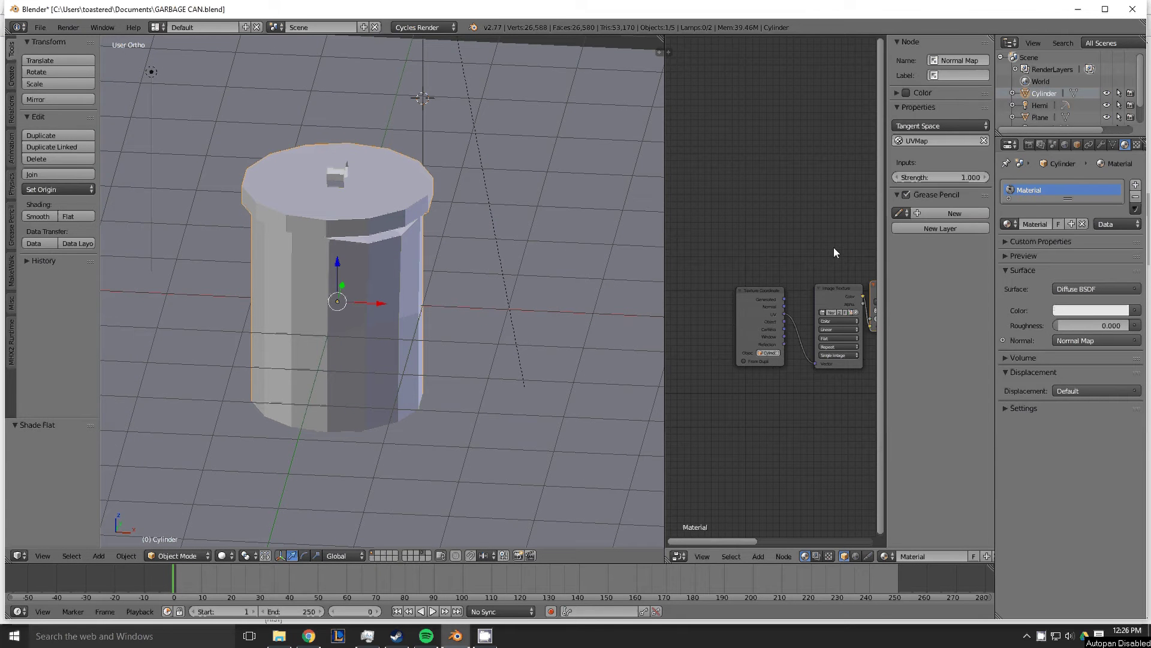
scroll(1105, 118, down, 2)
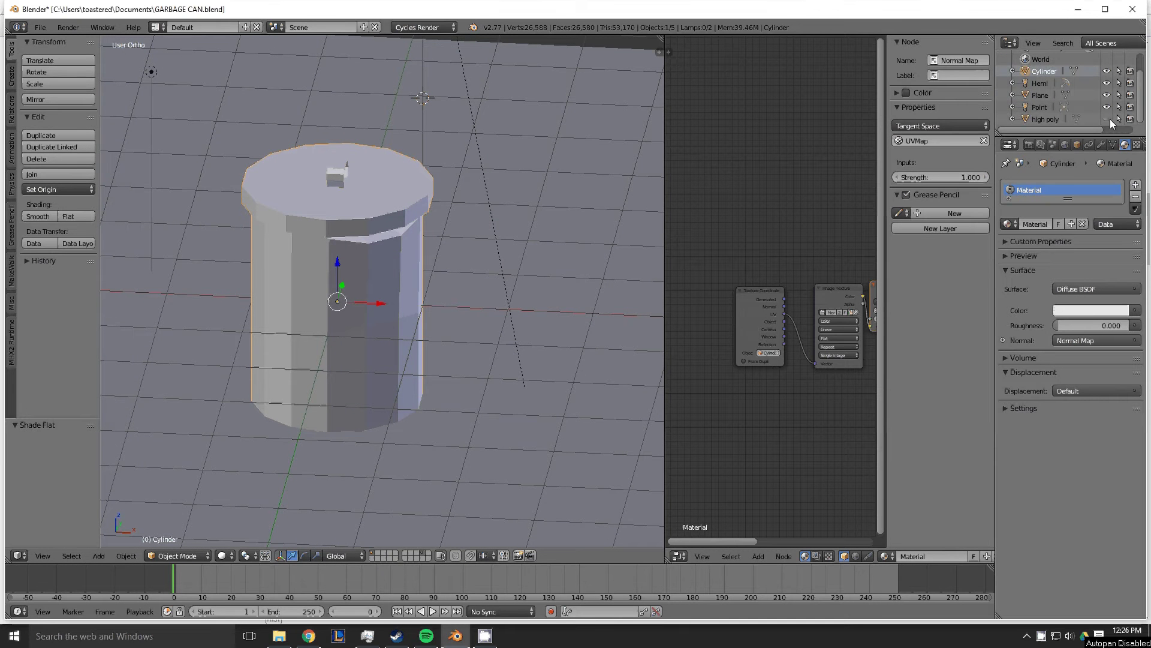
click(1107, 119)
click(1106, 70)
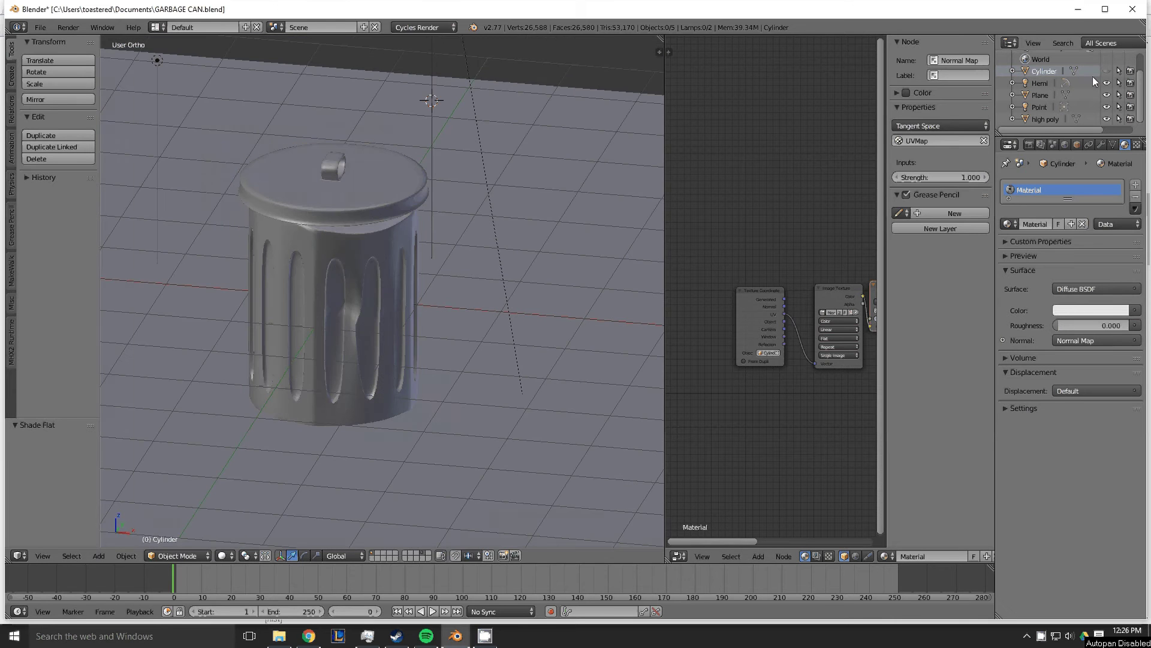
middle_drag(653, 166, 431, 265)
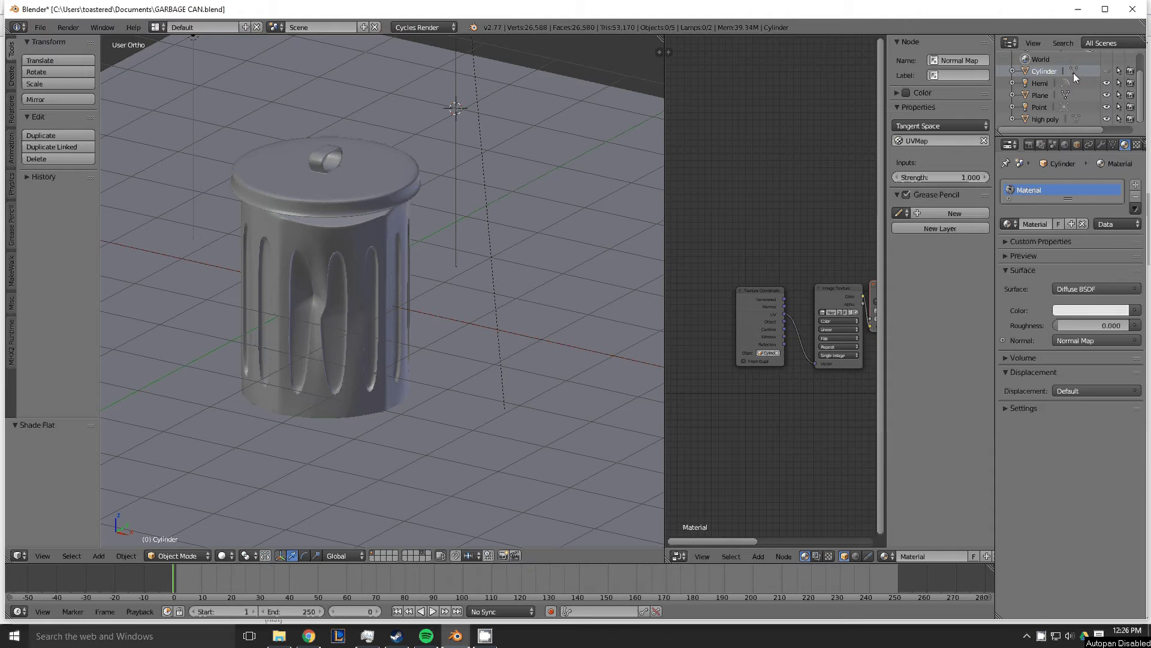
click(1107, 71)
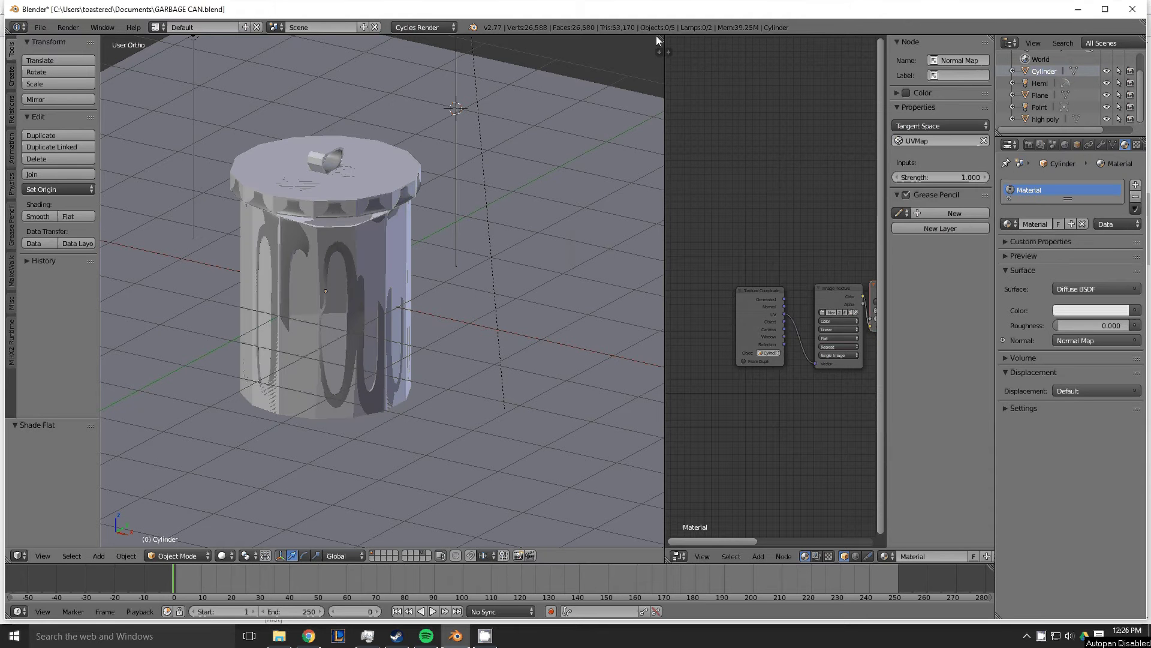
Step: Split the 3D view and open a UV/Image Editor in the new area to examine the garbage can's baked normal map
drag(657, 37, 419, 577)
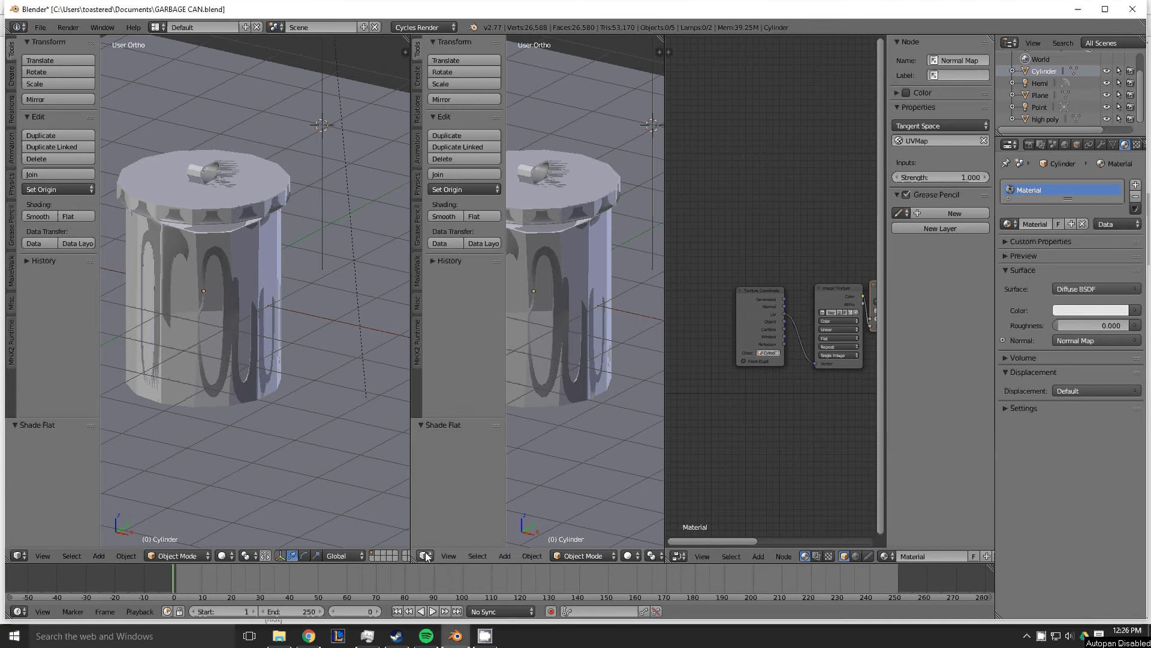
click(426, 556)
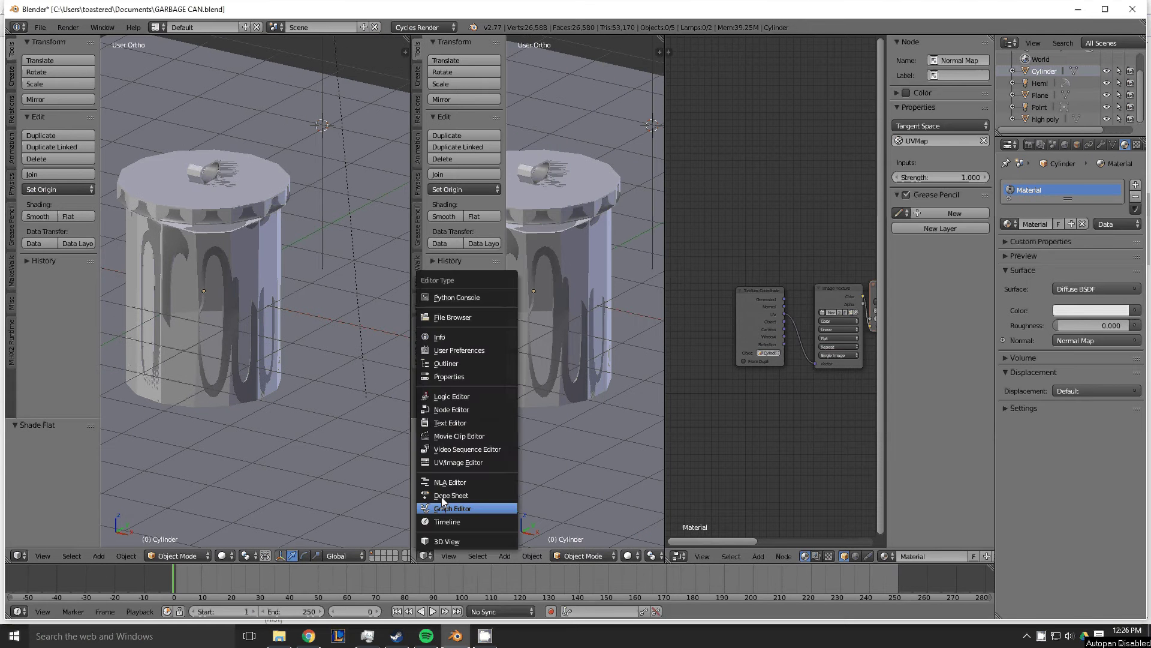
click(451, 463)
scroll(568, 405, down, 6)
scroll(578, 406, up, 3)
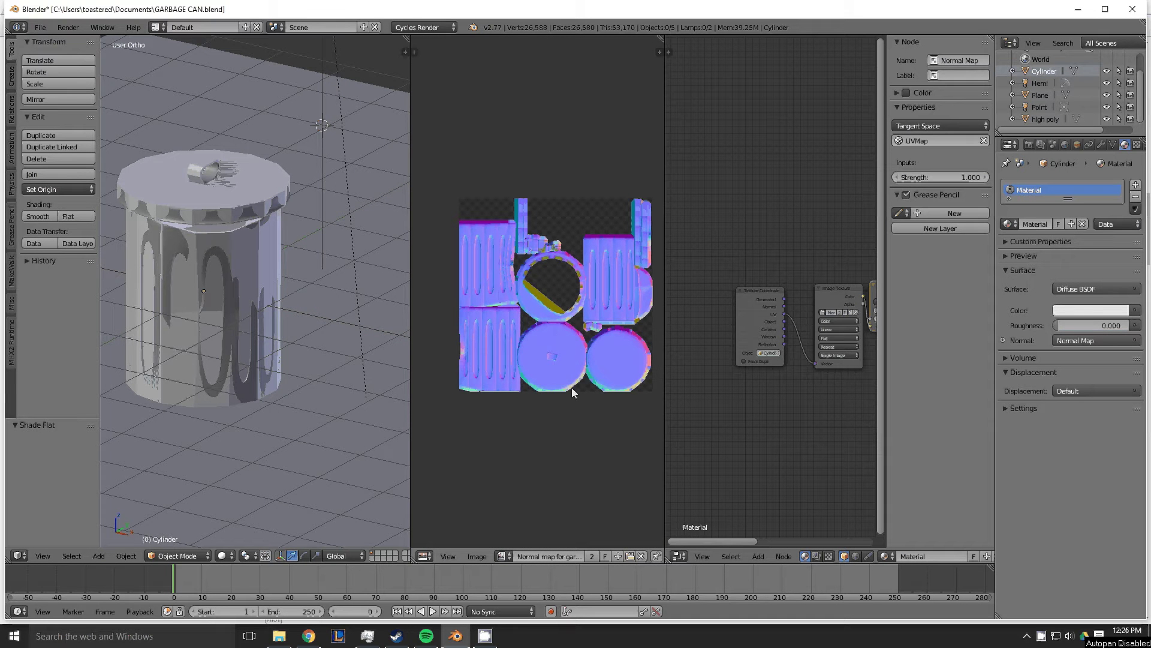
middle_drag(553, 415, 553, 416)
scroll(555, 405, up, 1)
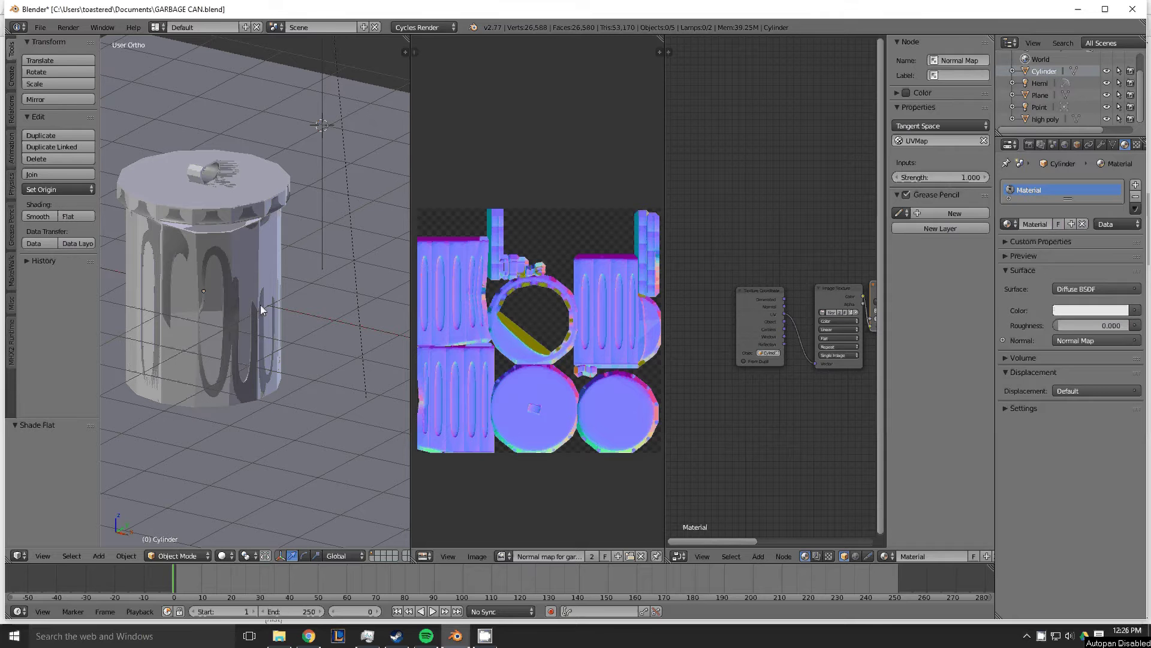
middle_drag(536, 323, 530, 278)
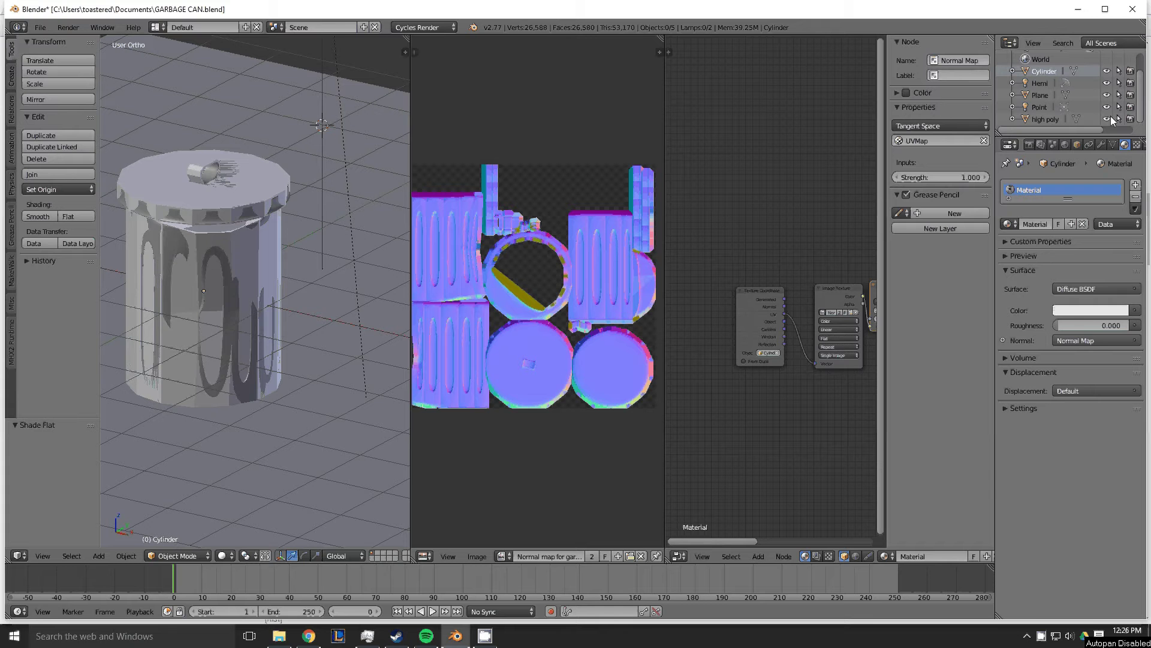
Step: Hide the high poly object, merge the extra image editor area back into the 3D view, and widen the node editor
click(1107, 119)
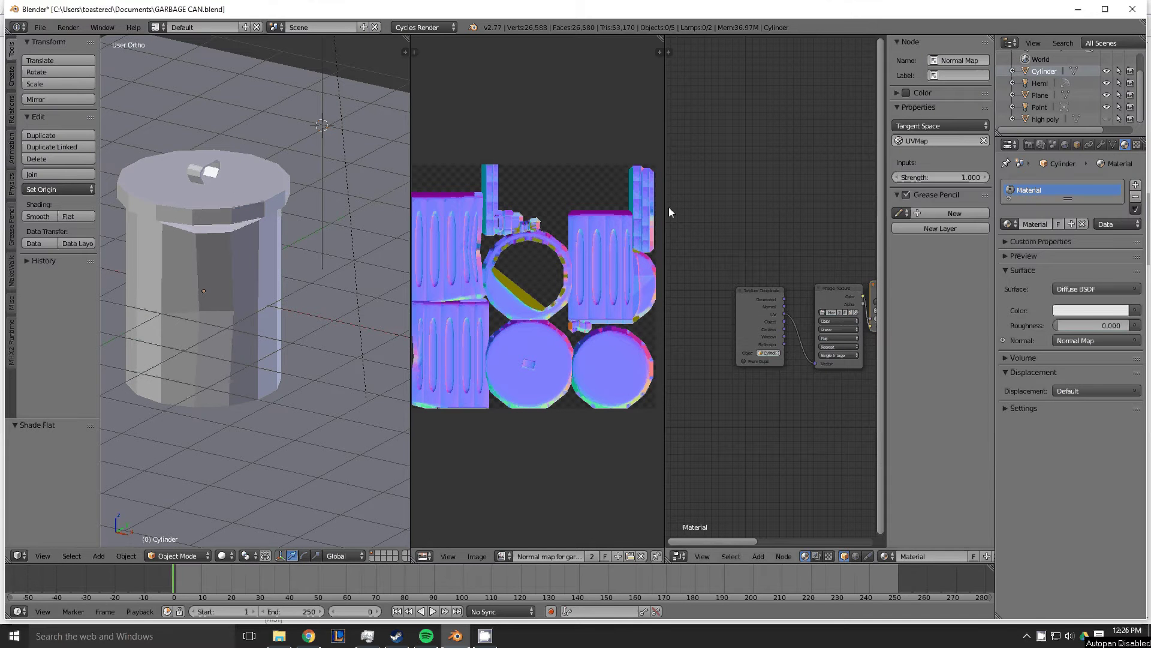
drag(408, 39, 570, 55)
drag(664, 42, 480, 66)
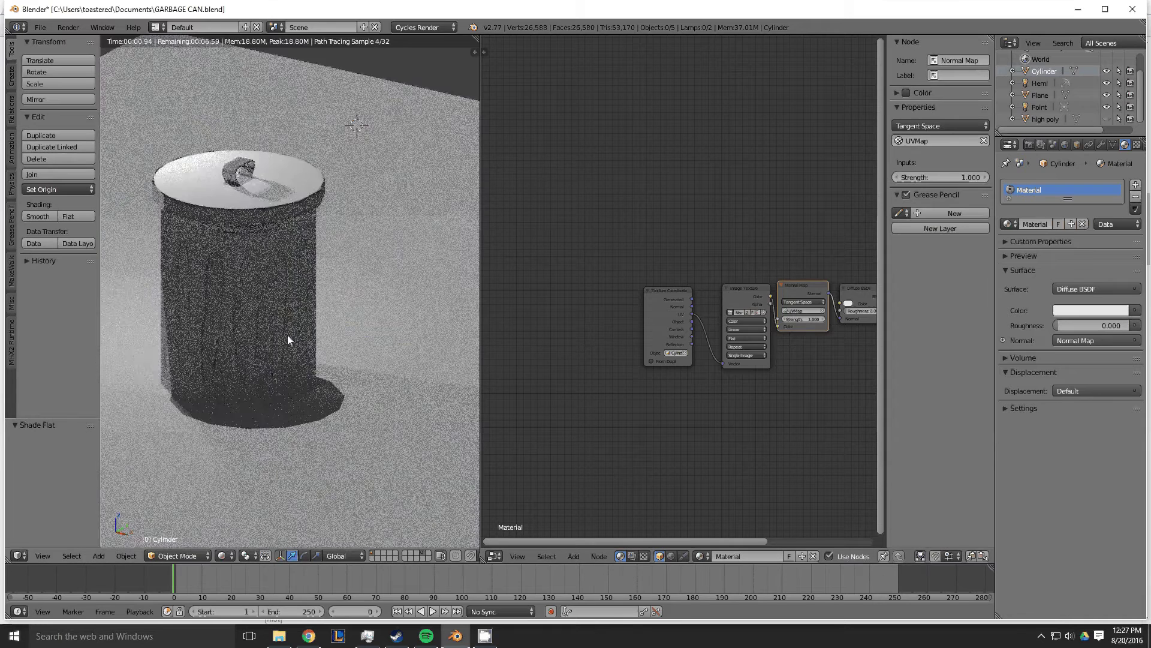
Step: Show the 3D view in rendered shading and view the low-poly can from its better-lit side
key(shift+z)
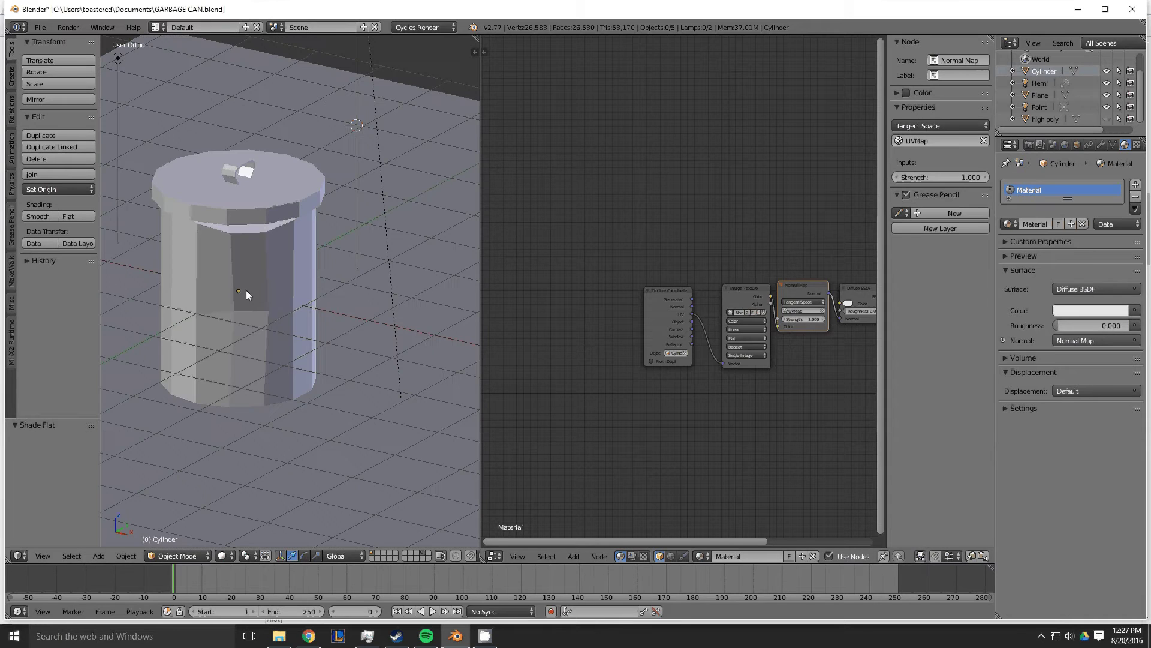
key(shift+z)
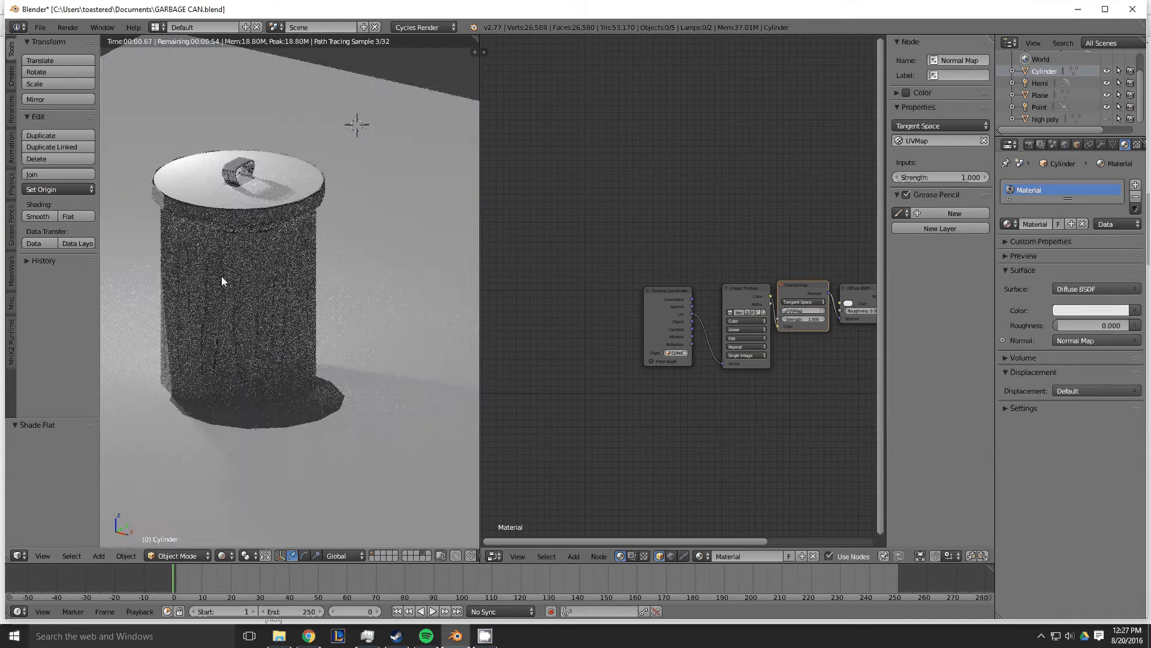
middle_drag(245, 318, 316, 327)
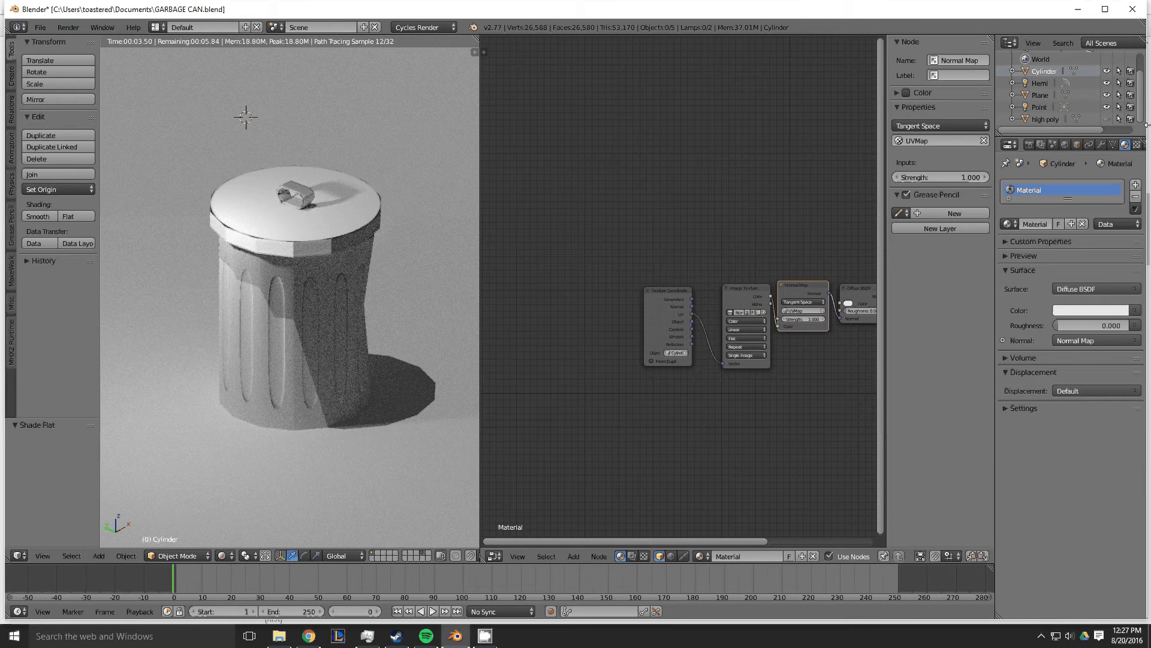
Step: Toggle the visibility of the high poly and Cylinder objects to compare them in the rendered view
click(1107, 119)
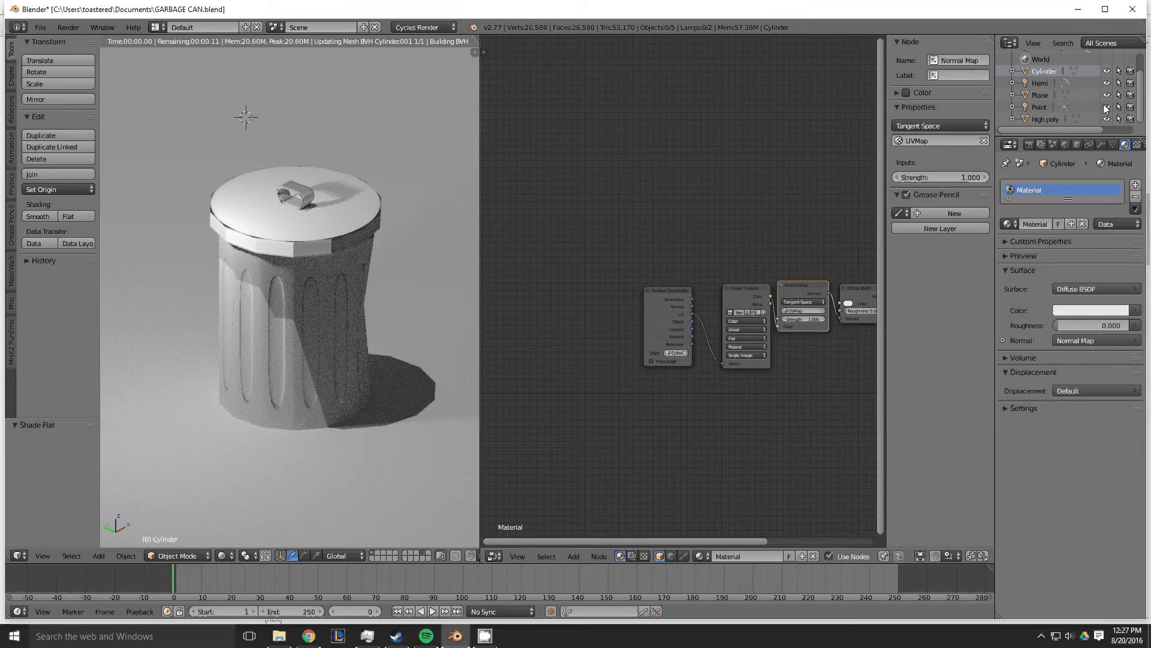
click(1107, 70)
click(1107, 118)
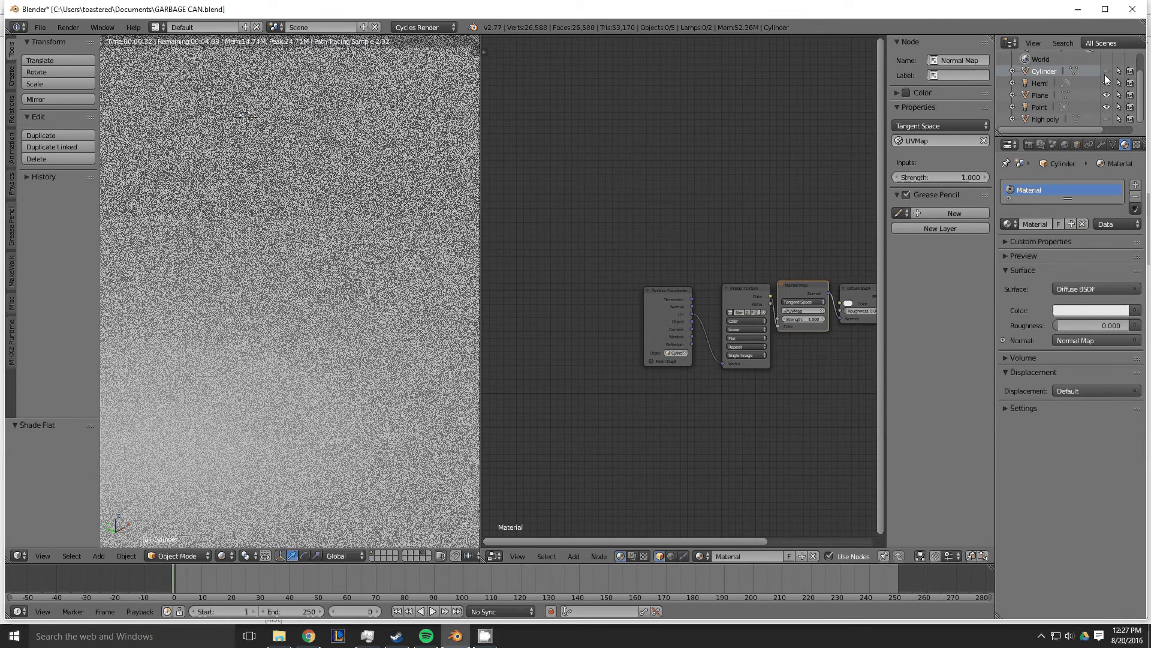
click(1107, 71)
Step: Widen the node editor and reposition the Material Output and Diffuse BSDF nodes slightly higher
scroll(750, 336, up, 2)
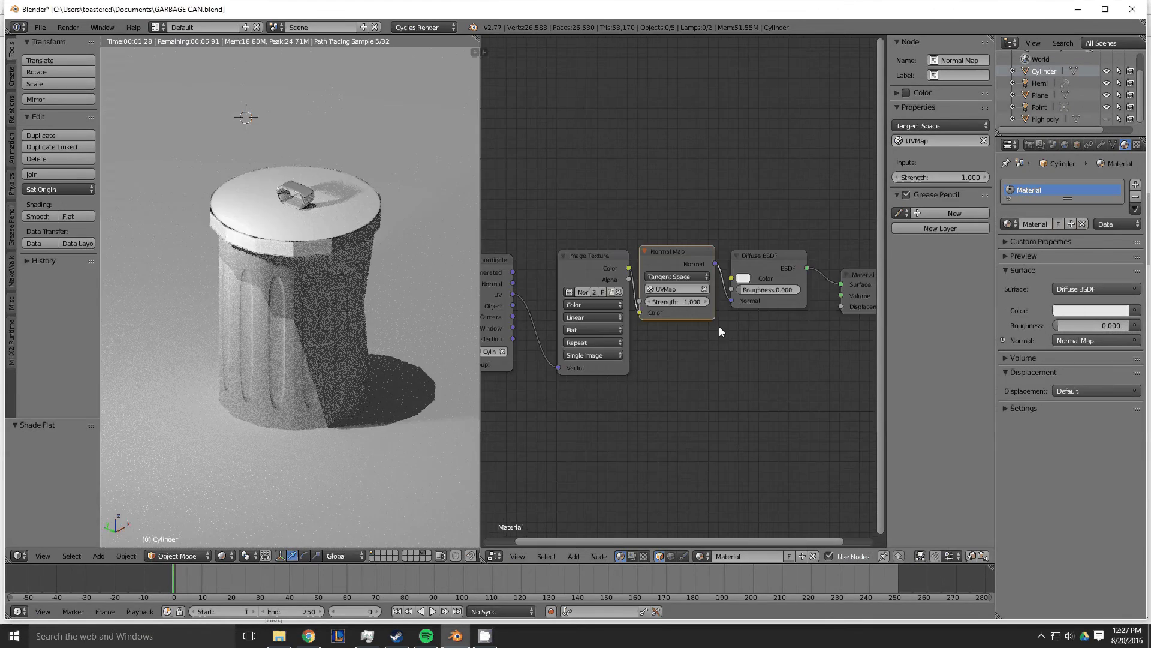
middle_drag(840, 299, 644, 368)
scroll(644, 368, up, 7)
drag(742, 324, 743, 280)
drag(478, 112, 396, 168)
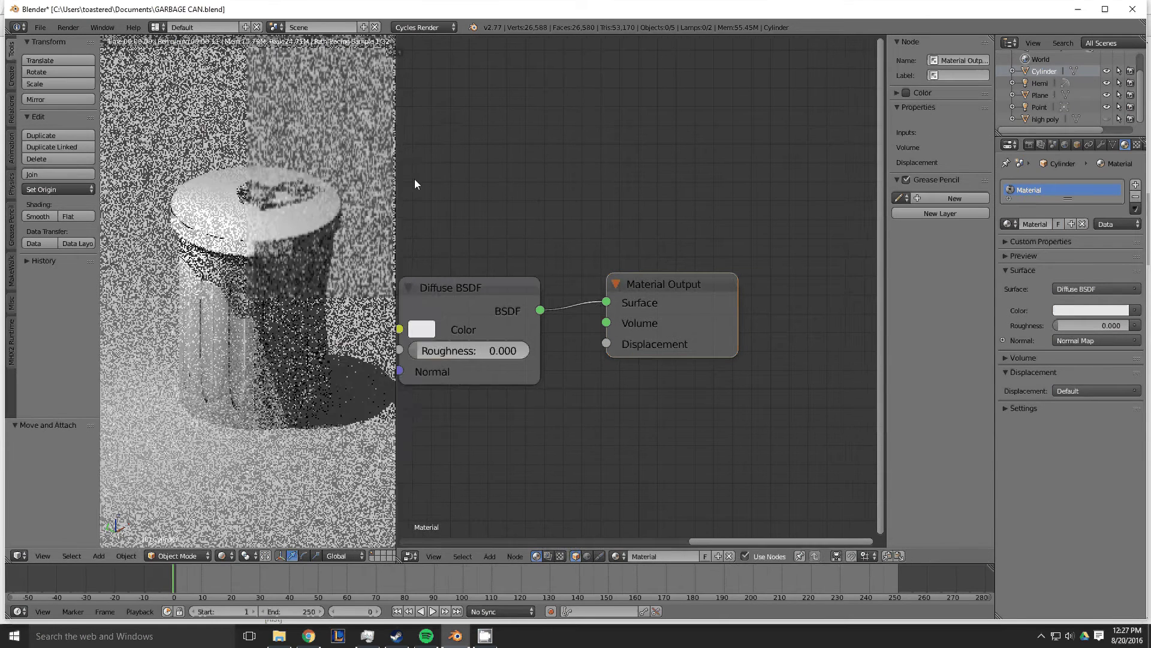
middle_drag(462, 266, 565, 226)
drag(567, 238, 568, 199)
Step: Reposition the Texture Coordinate and Image Texture nodes so the node chain is easier to read
middle_drag(467, 307, 627, 301)
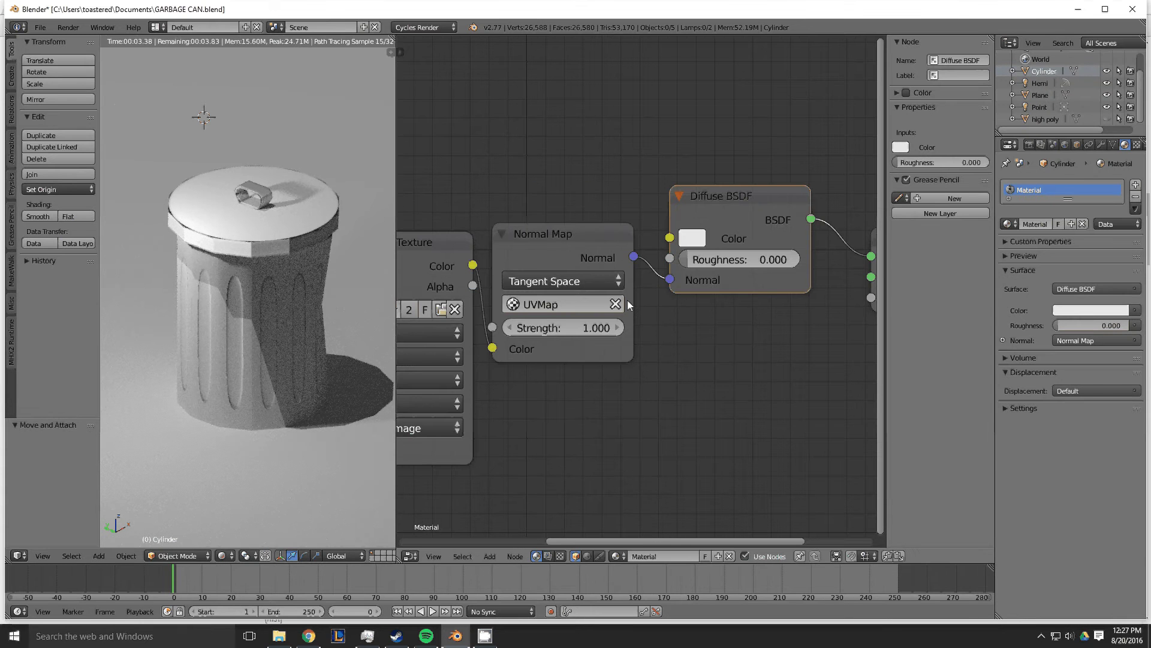
scroll(628, 306, down, 5)
middle_drag(592, 437, 742, 414)
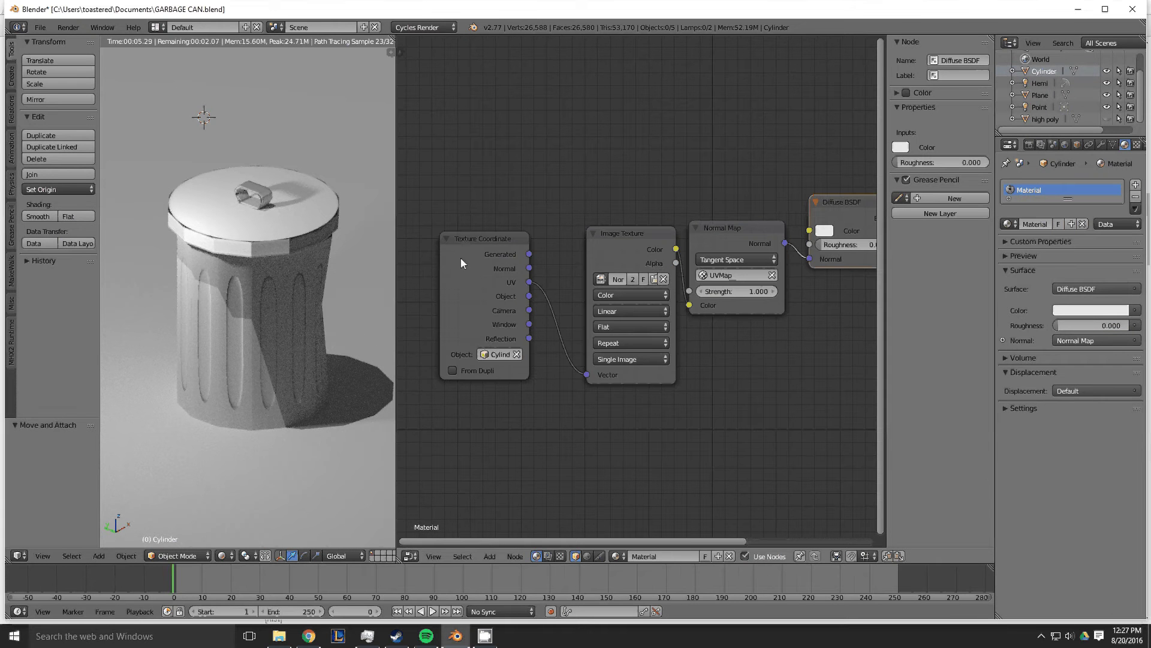
drag(465, 240, 452, 225)
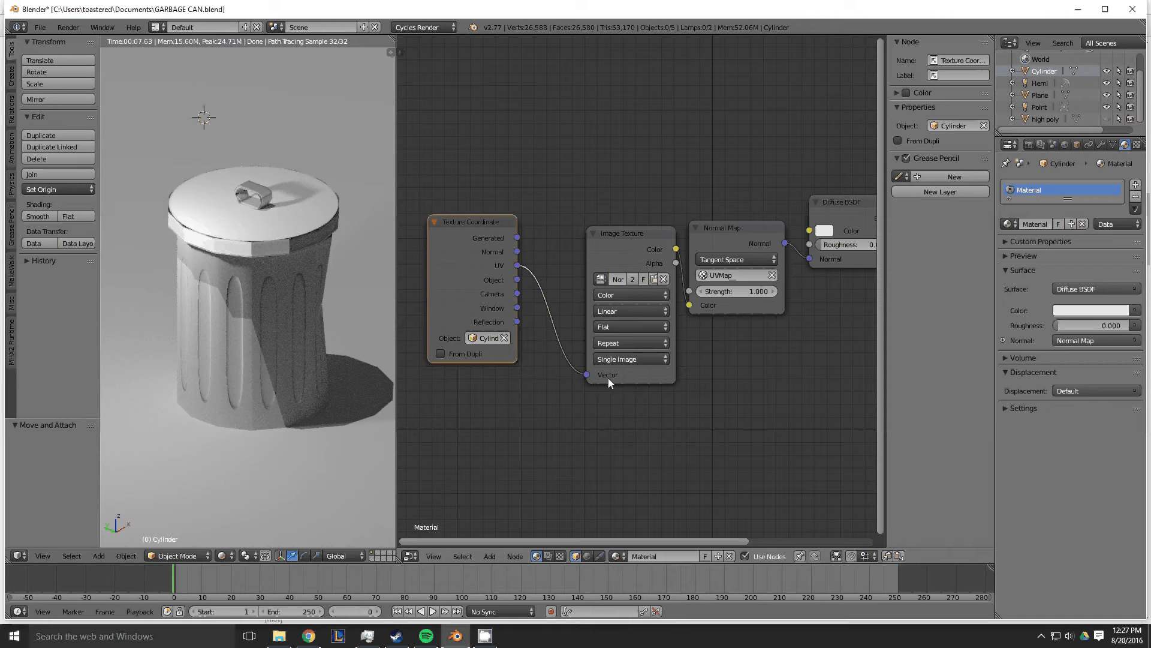
drag(627, 384, 600, 347)
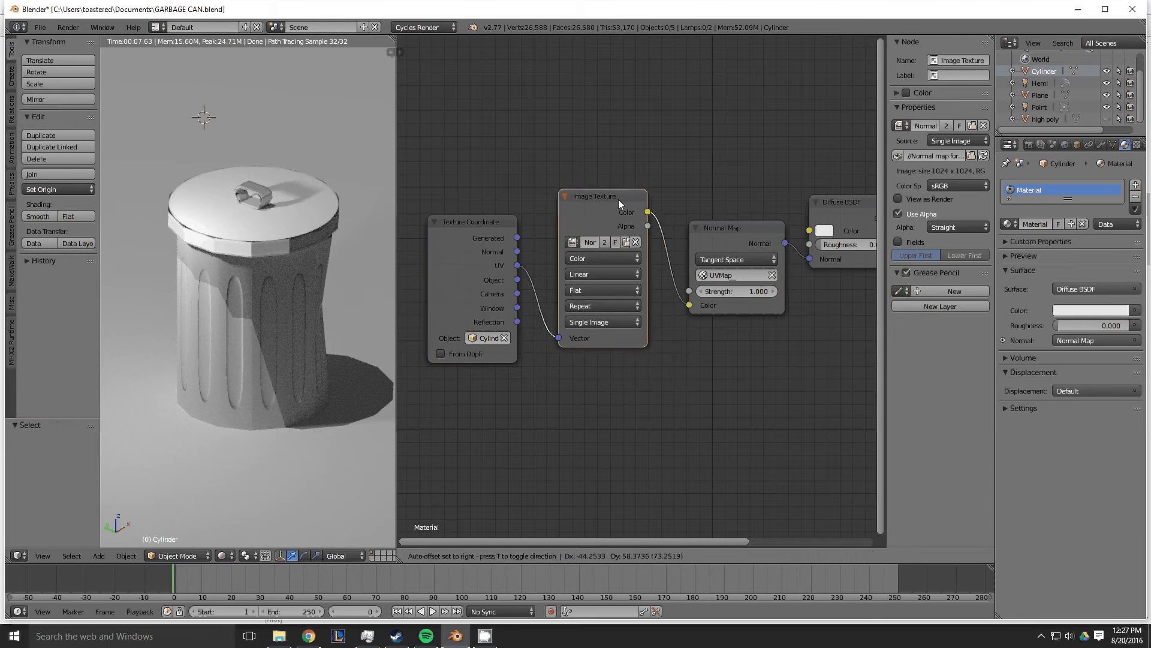
Step: Assign the "Normal map for garbage can" image to the Image Texture node and set its color space to Non-Color Data
click(572, 243)
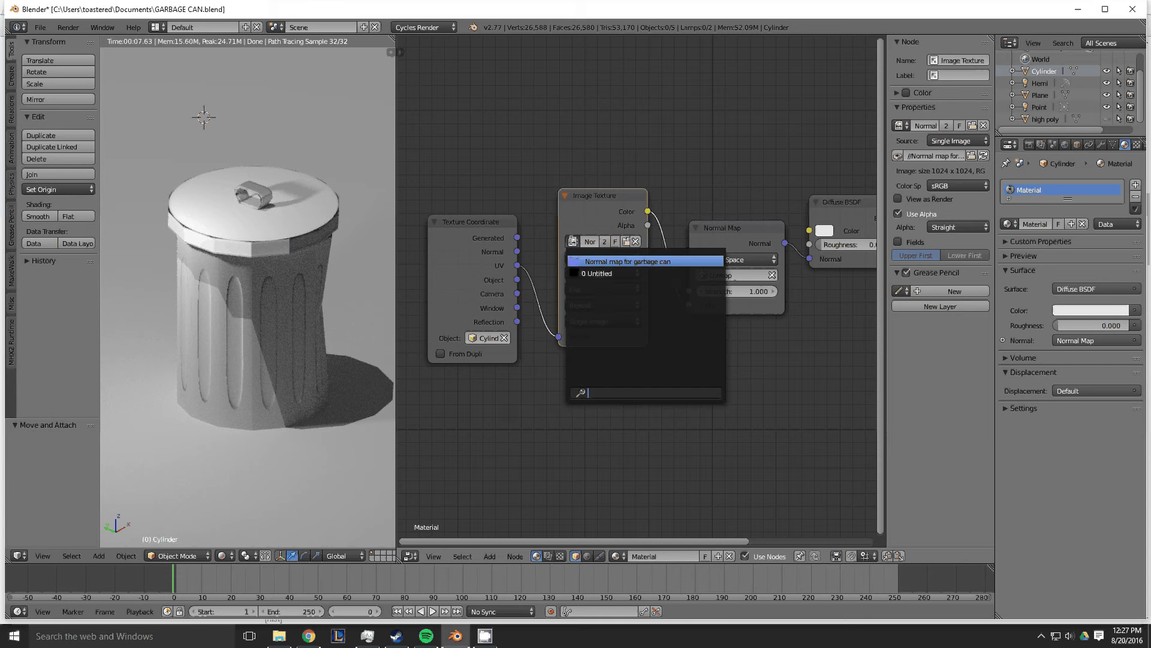
click(595, 263)
click(613, 258)
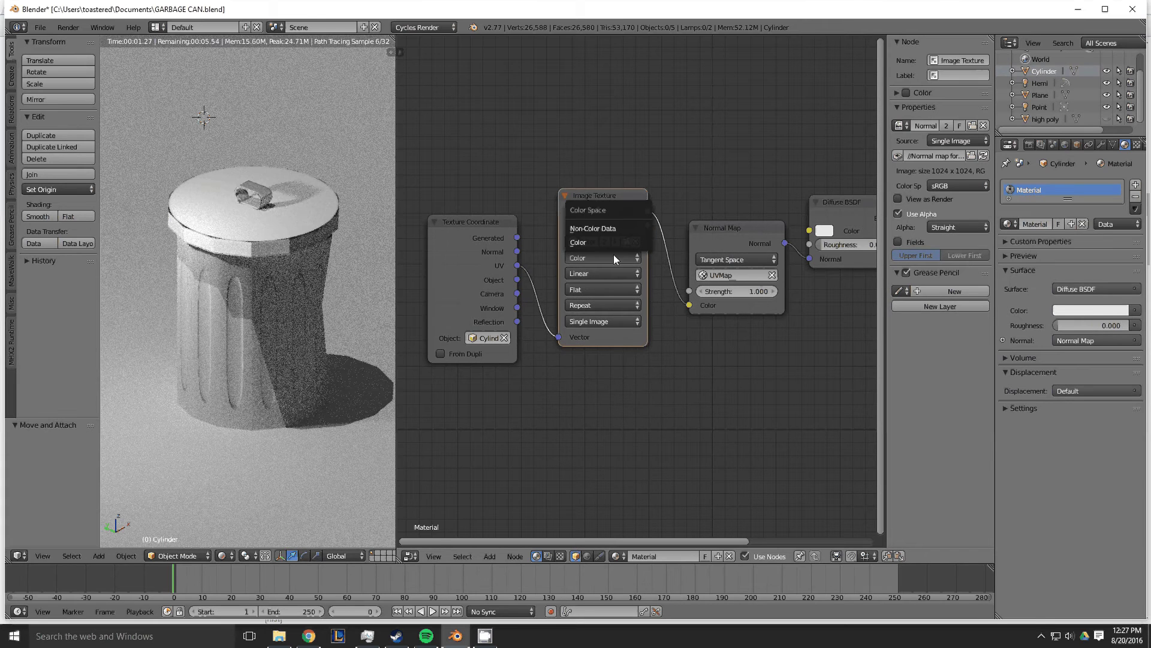
click(610, 229)
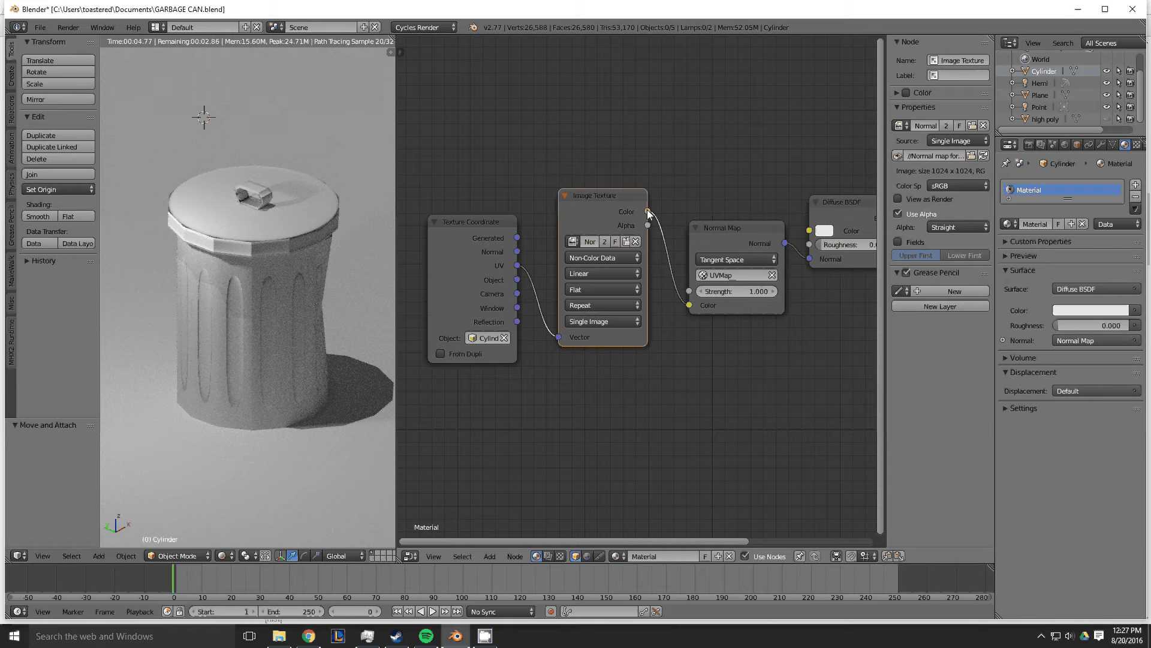
Step: Reposition the Normal Map node and choose UVMap as its UV map
middle_drag(727, 336, 612, 409)
drag(611, 275, 601, 265)
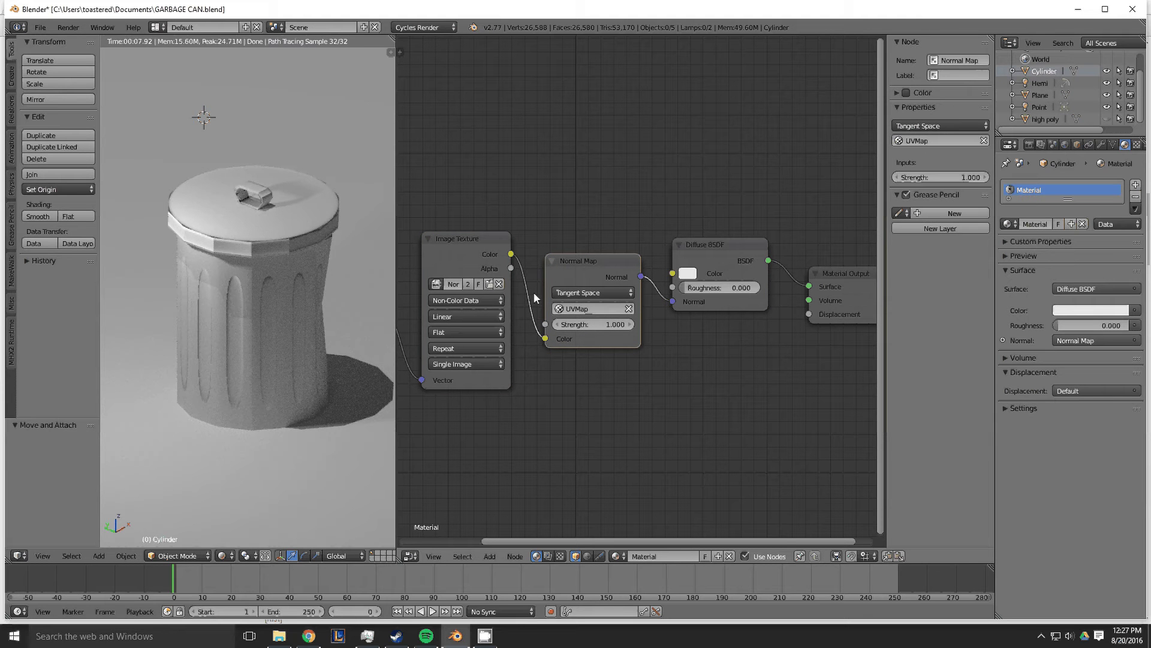
click(576, 309)
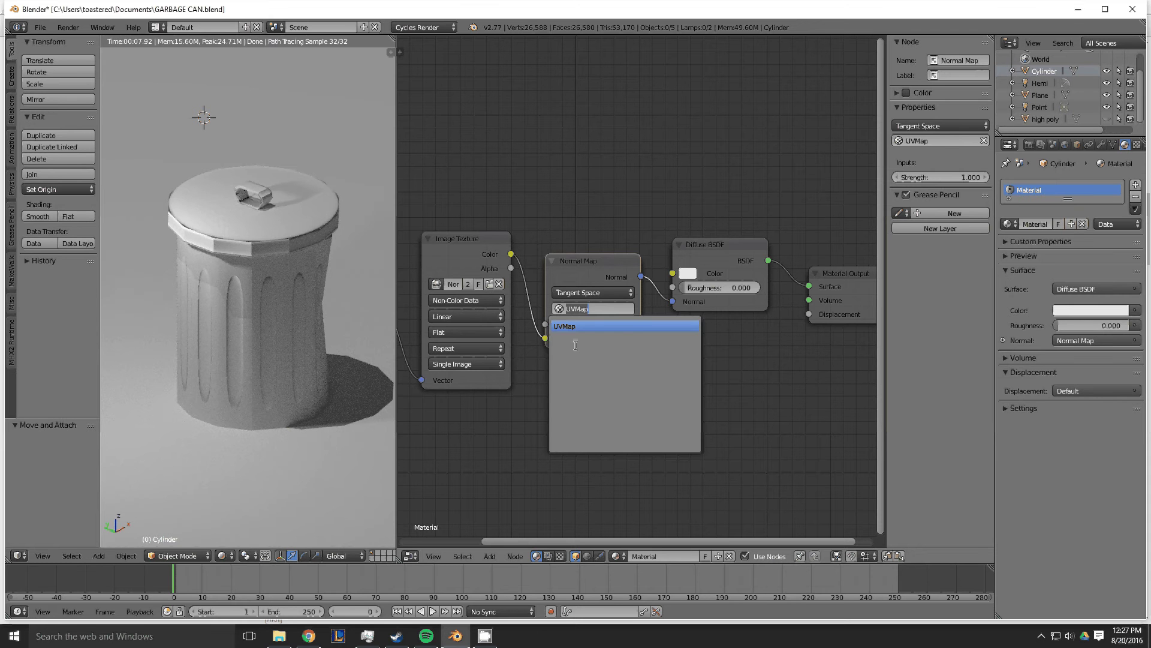
click(529, 399)
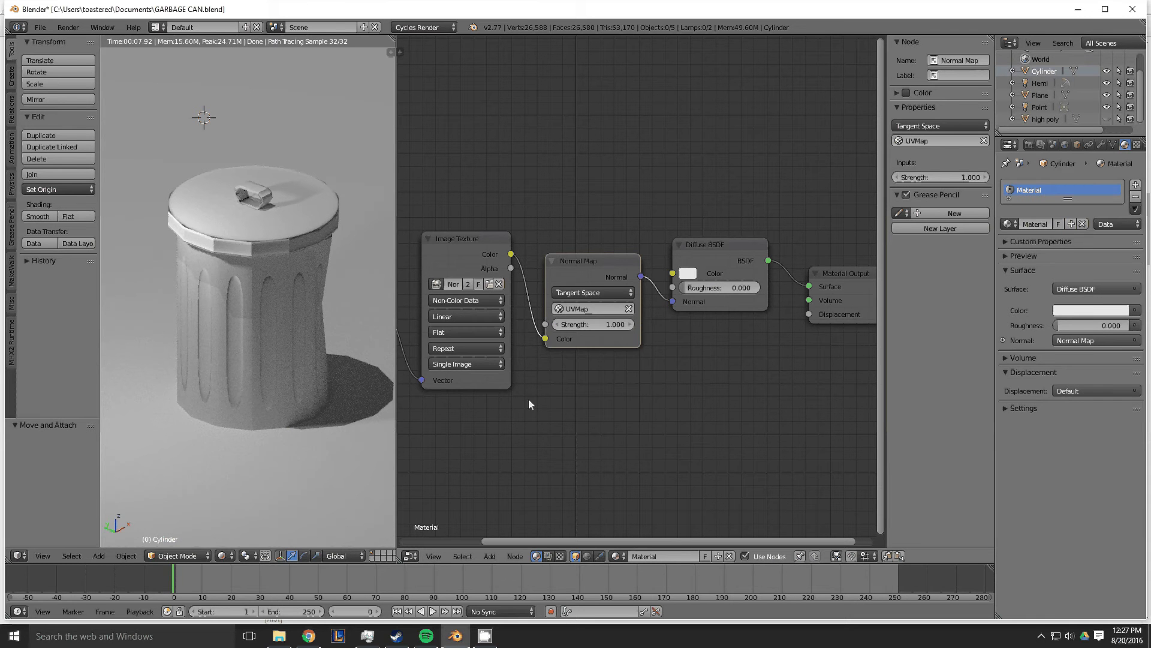
click(595, 308)
click(568, 326)
Step: Try a strength of 10 on the Normal Map node and settle on 1.8
drag(577, 324, 166, 312)
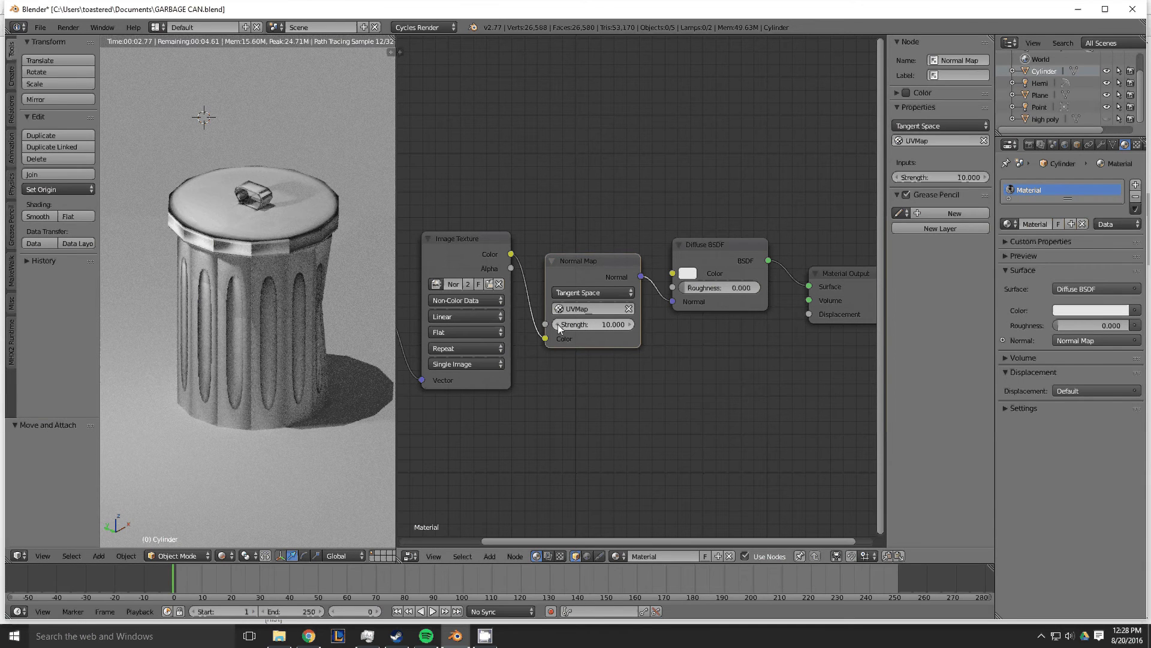
click(557, 324)
drag(617, 326, 506, 324)
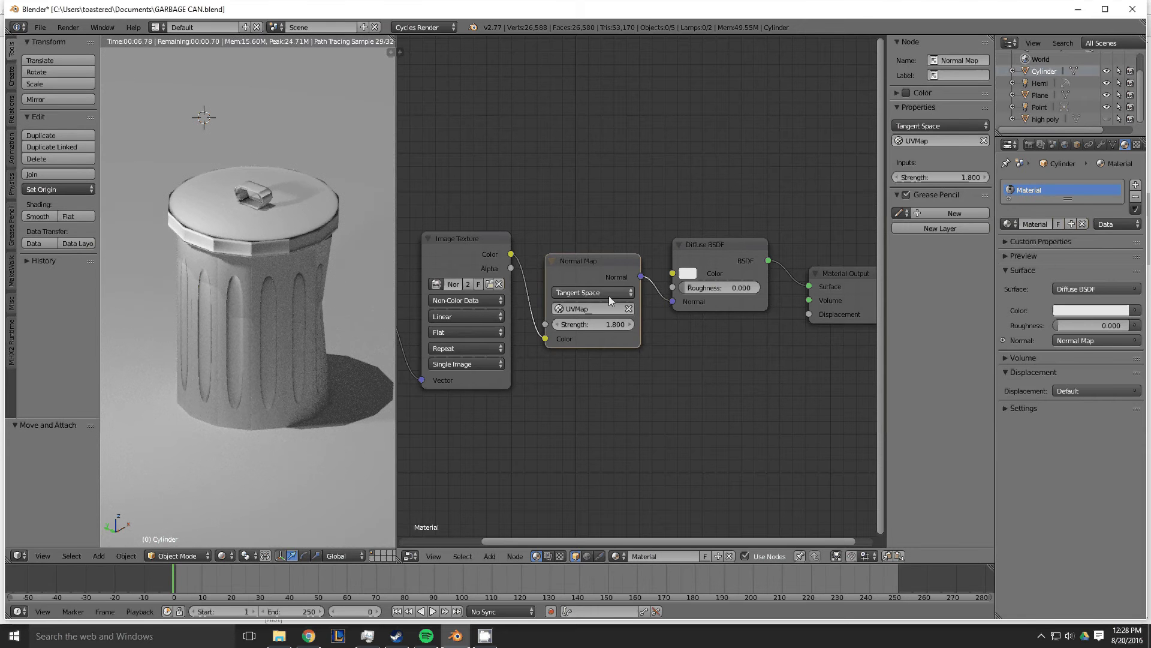
Step: Reposition the Diffuse BSDF node slightly between the Normal Map and Material Output nodes
middle_drag(610, 296, 651, 375)
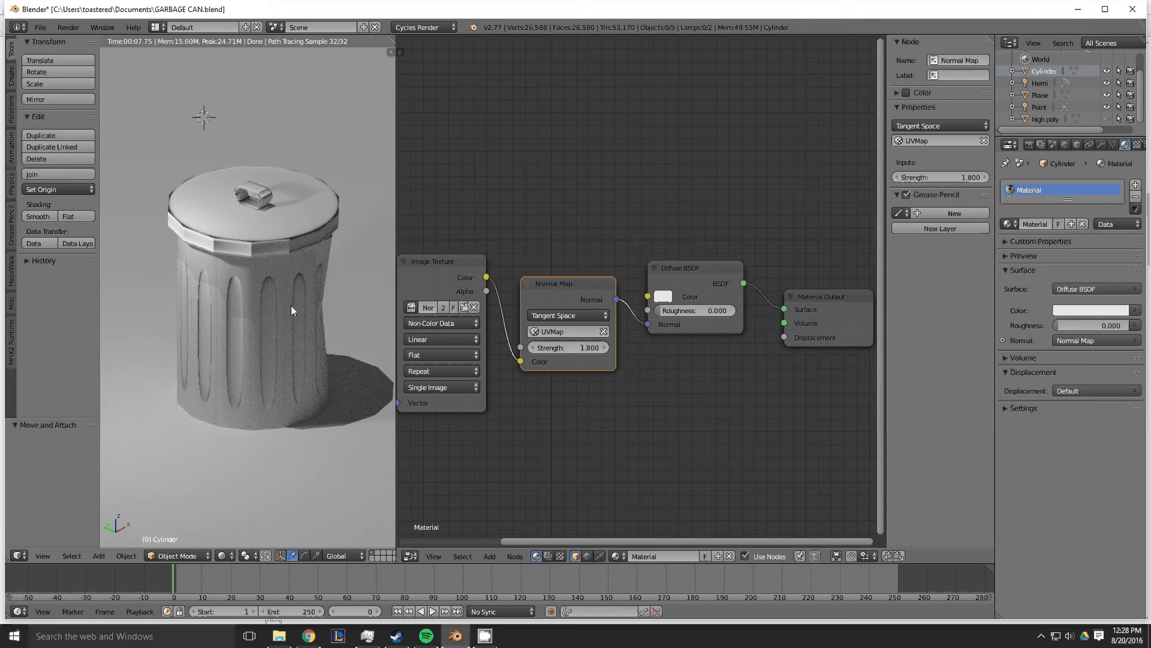
middle_drag(507, 364, 436, 368)
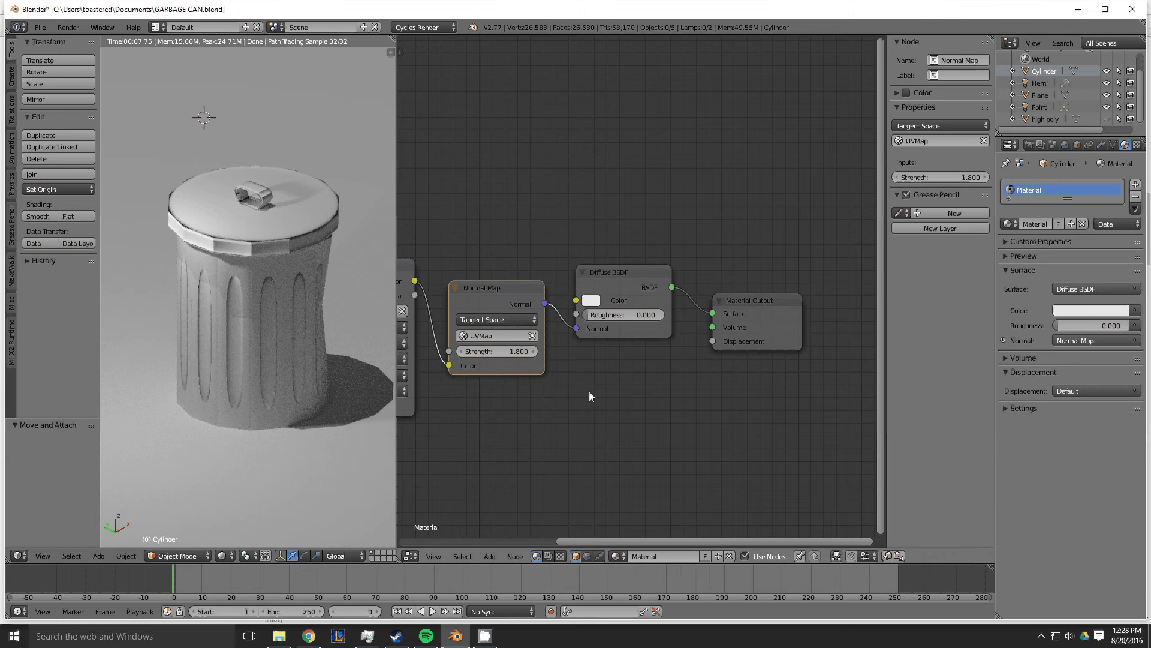
middle_drag(589, 390, 534, 415)
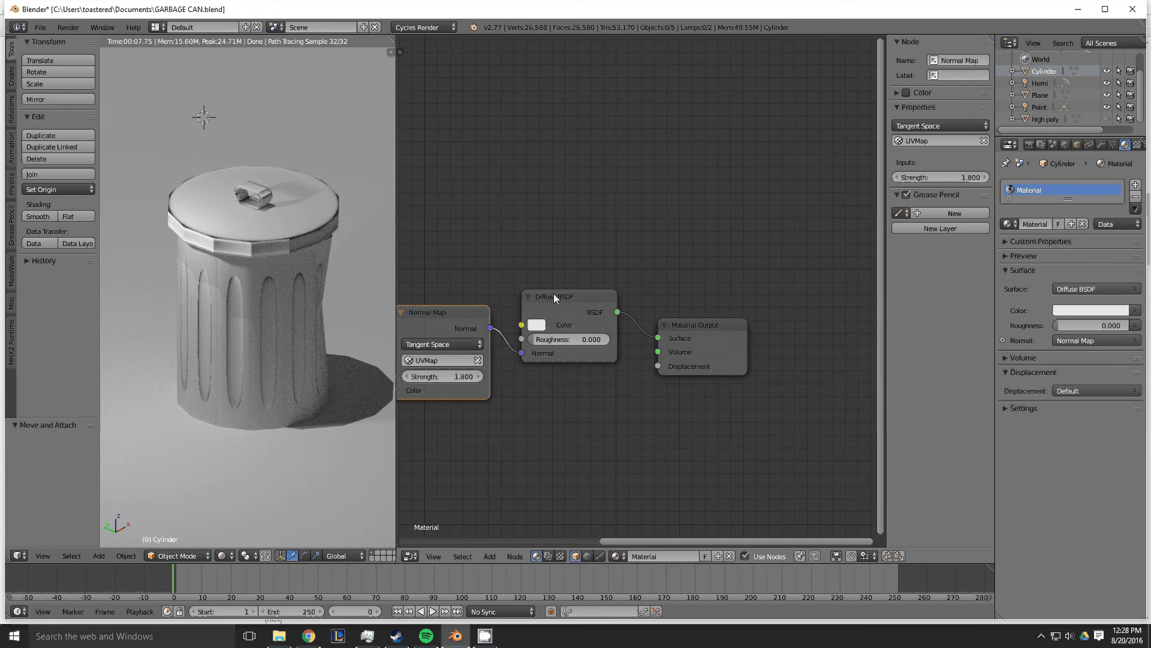
middle_drag(553, 293, 569, 328)
mouse_move(570, 328)
mouse_down()
mouse_move(575, 272)
mouse_move(574, 322)
mouse_up()
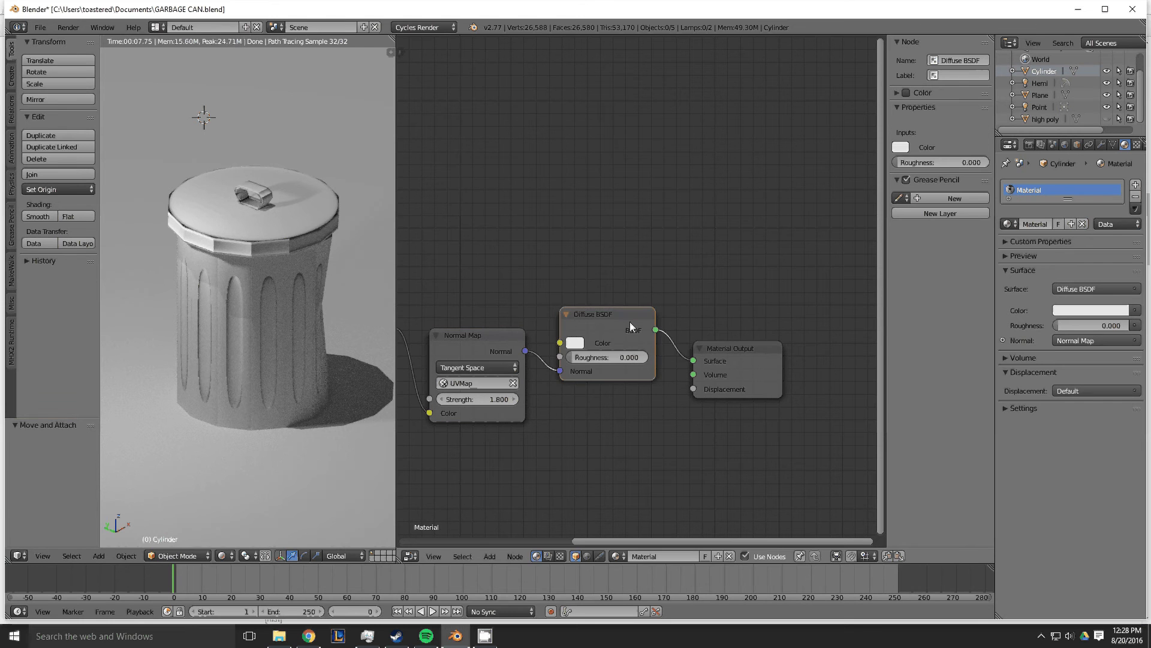
Step: Move the Material Output node farther away from the Diffuse BSDF node and slightly higher
drag(716, 344, 754, 313)
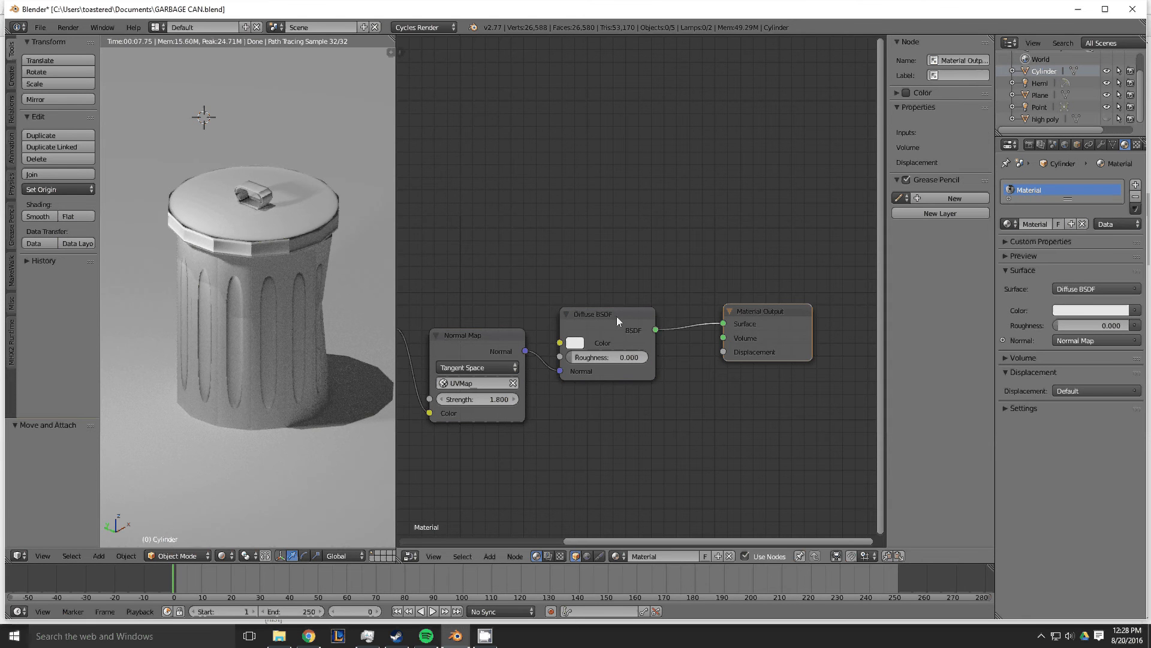
middle_drag(666, 427, 634, 364)
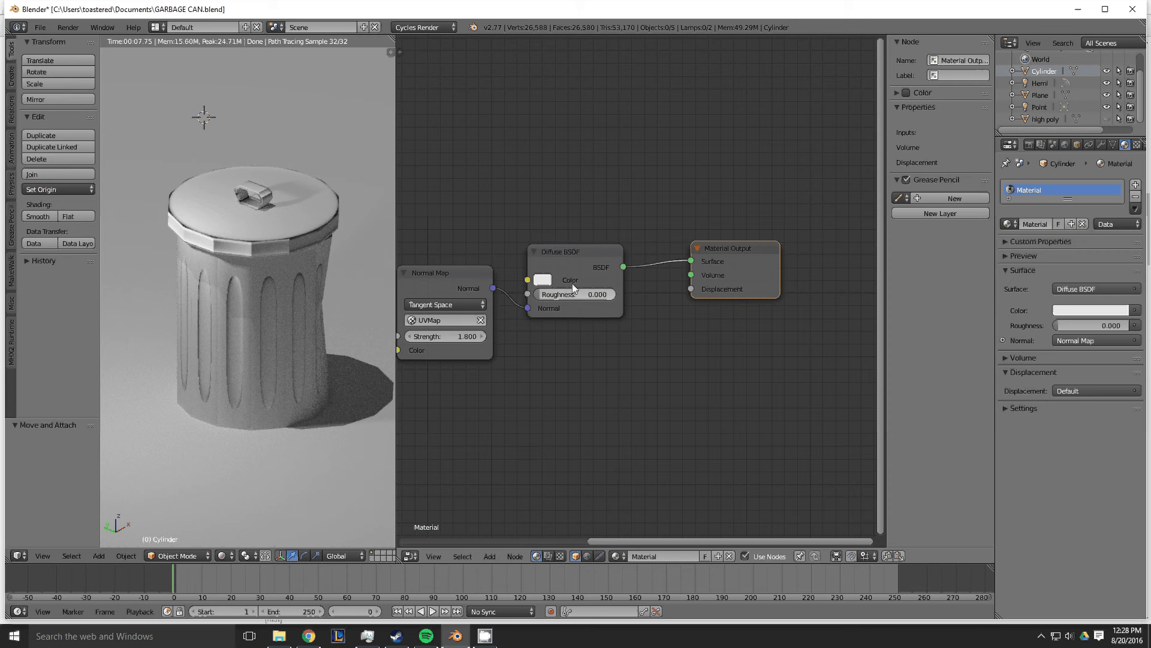
middle_drag(574, 289, 584, 239)
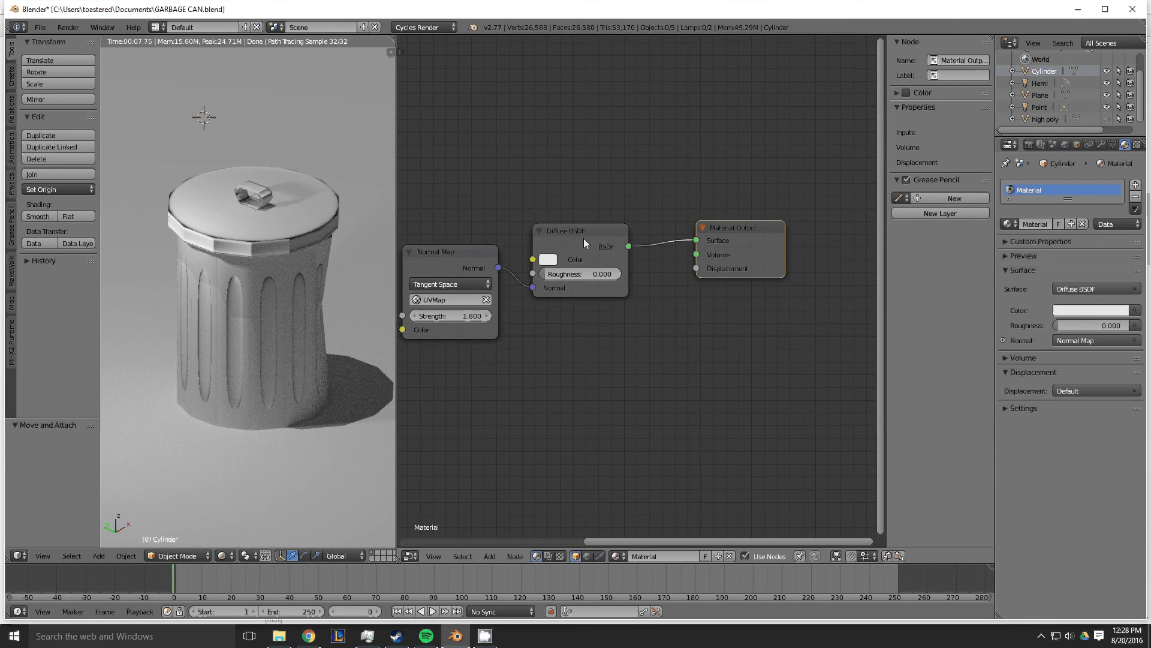
Step: Add a Glossy BSDF node below the Diffuse BSDF, feeding it the Normal Map and linking its BSDF output to the Material Output's Surface
key(shift+a)
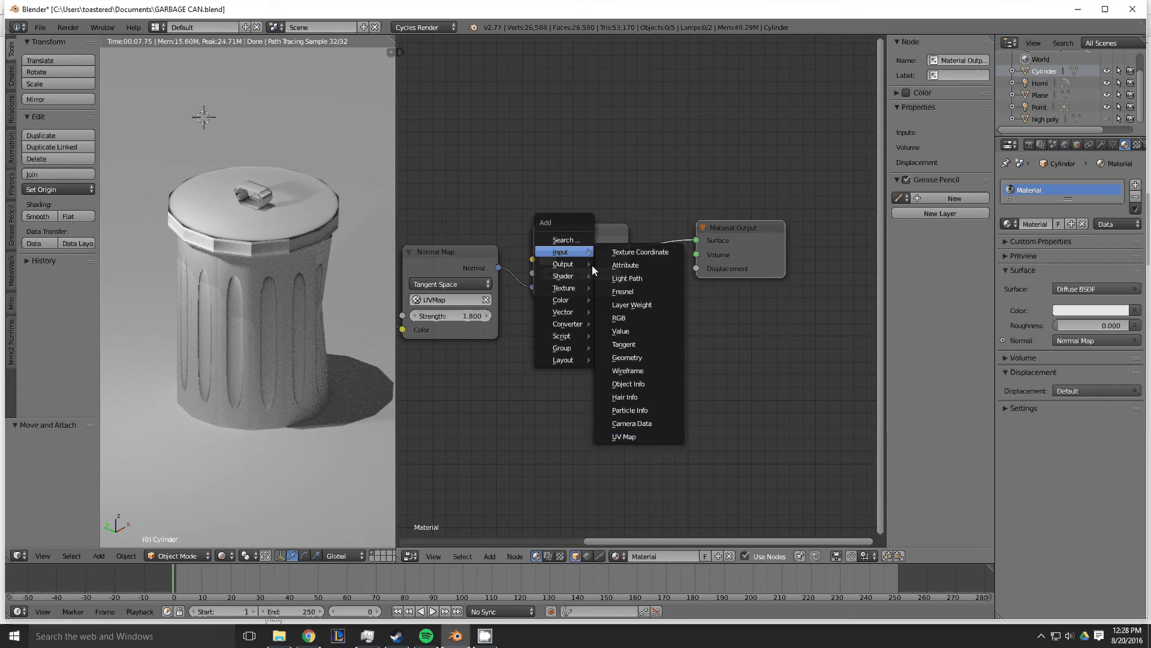
mouse_move(570, 276)
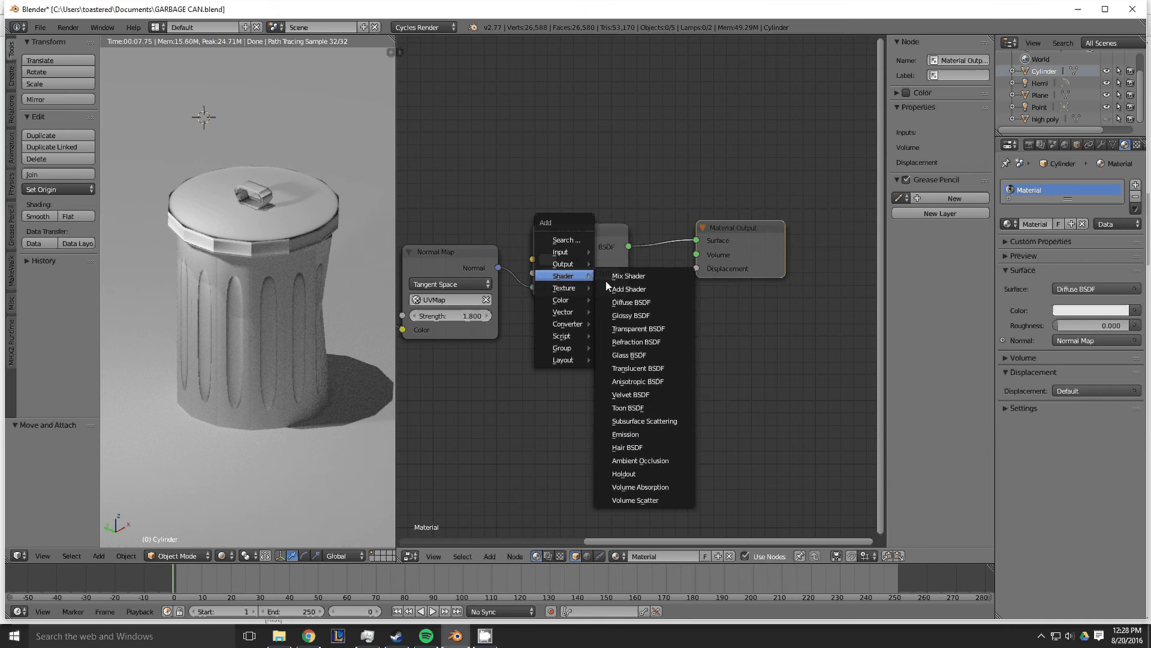
click(638, 322)
drag(499, 268, 565, 412)
drag(666, 346, 689, 238)
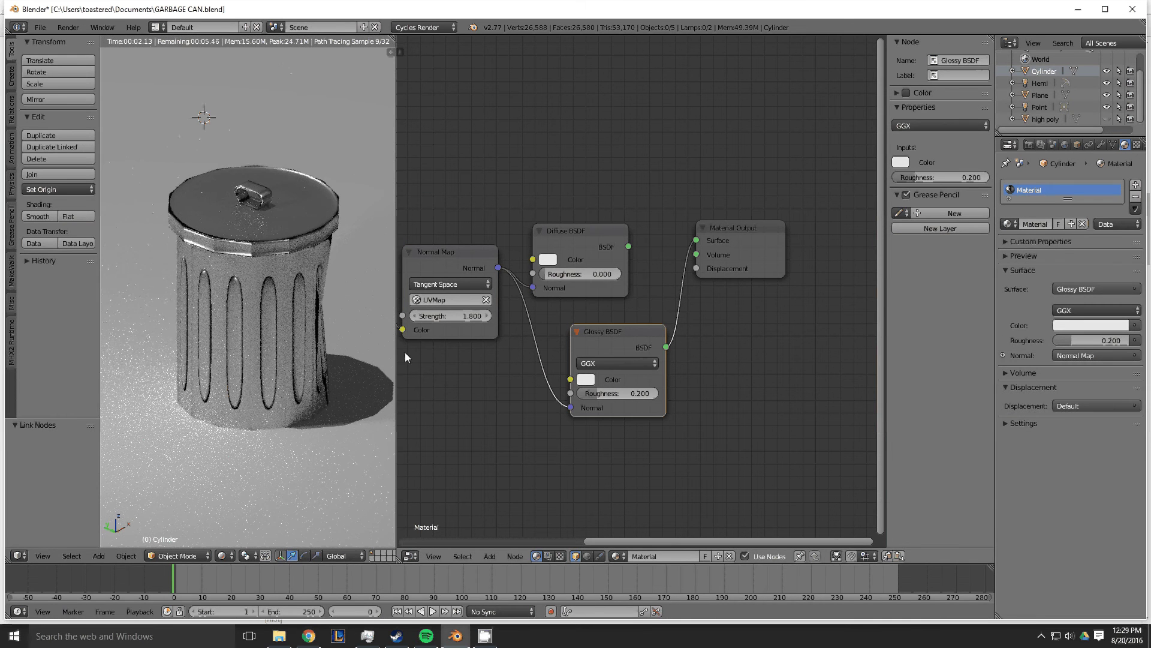
Step: Add an Anisotropic BSDF shader node and place it below the Glossy BSDF node
middle_drag(722, 404, 714, 366)
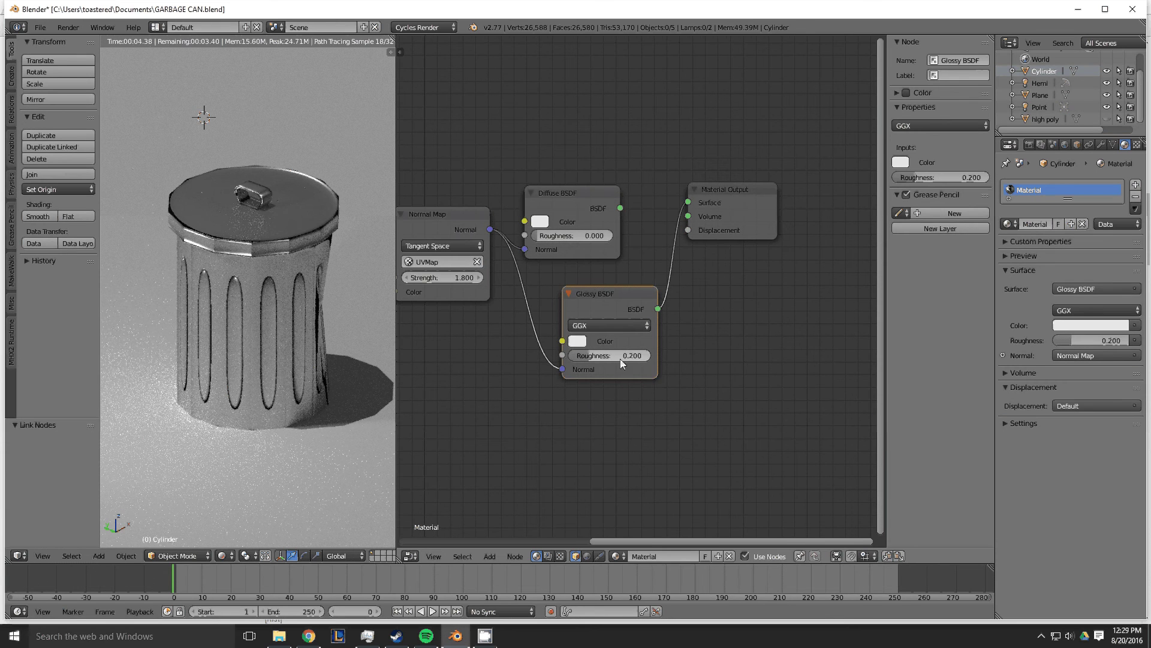
key(shift+a)
mouse_move(620, 358)
click(674, 466)
click(666, 463)
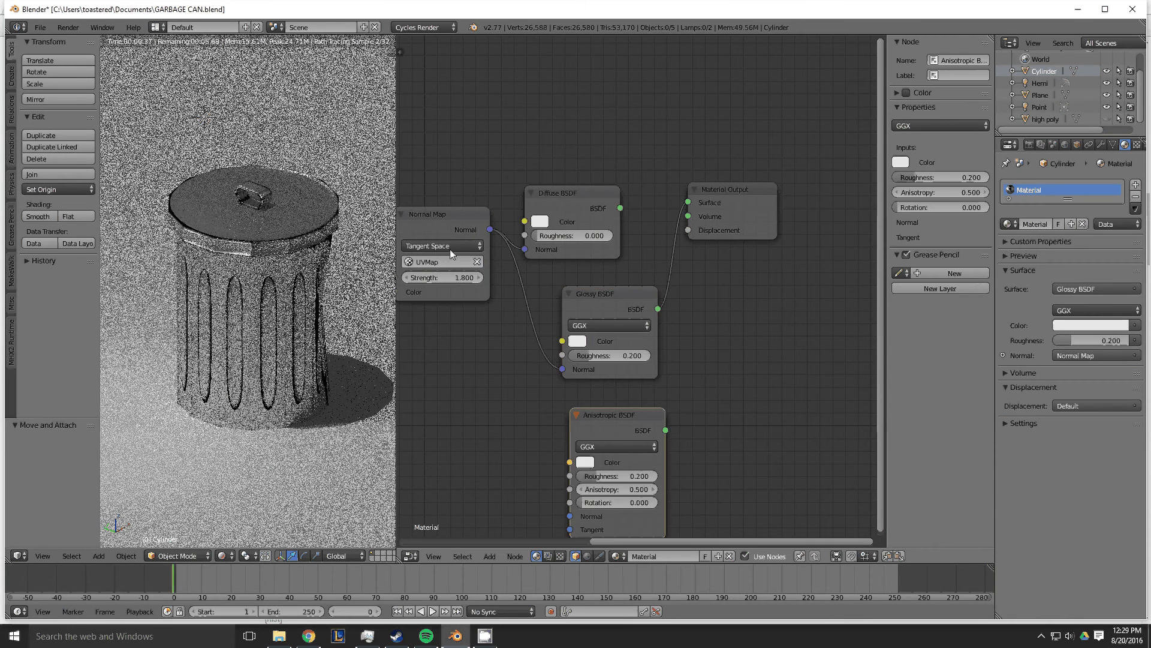
Step: Connect the Normal Map to the Anisotropic BSDF's Normal input and its BSDF output to the Material Output's Surface
scroll(525, 375, down, 1)
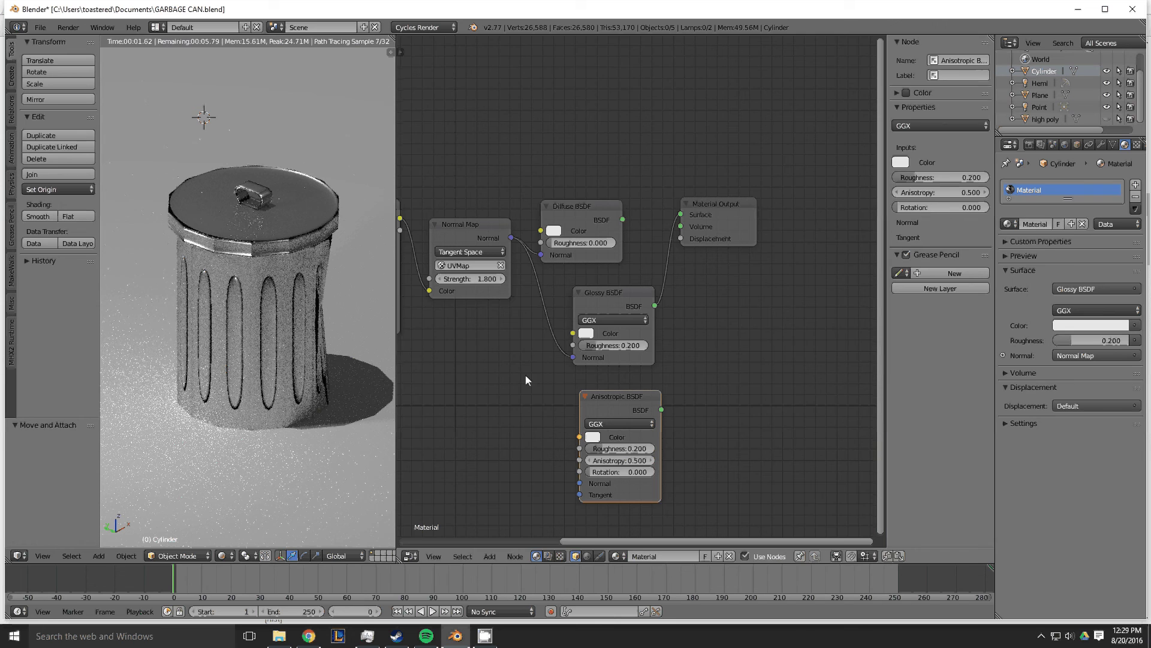
middle_drag(525, 375, 517, 312)
drag(503, 174, 572, 419)
drag(653, 345, 690, 154)
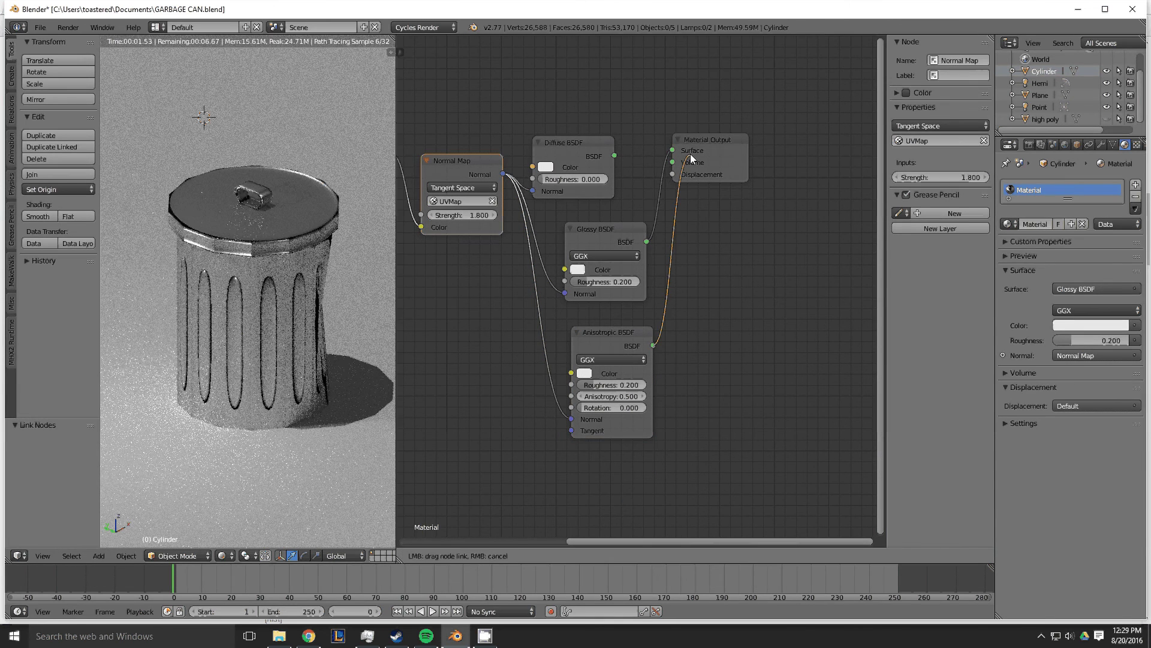
middle_drag(696, 146, 707, 221)
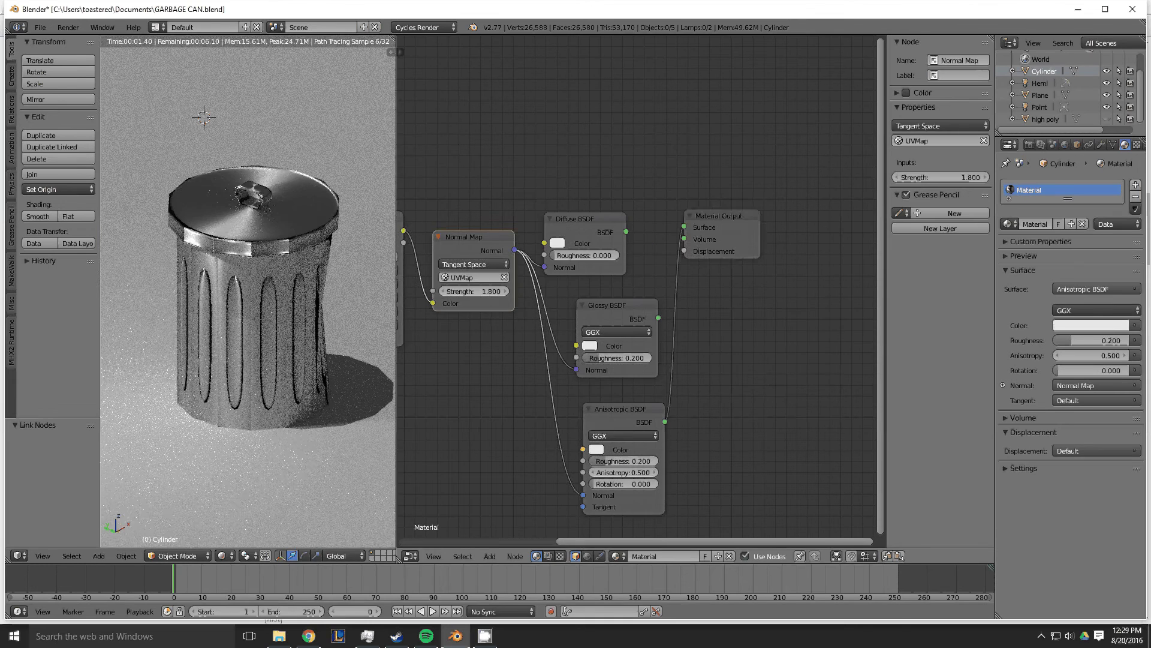
Step: Move the Material Output node down beside the Anisotropic BSDF node and check the rendered garbage can
drag(715, 217, 803, 374)
scroll(588, 376, down, 2)
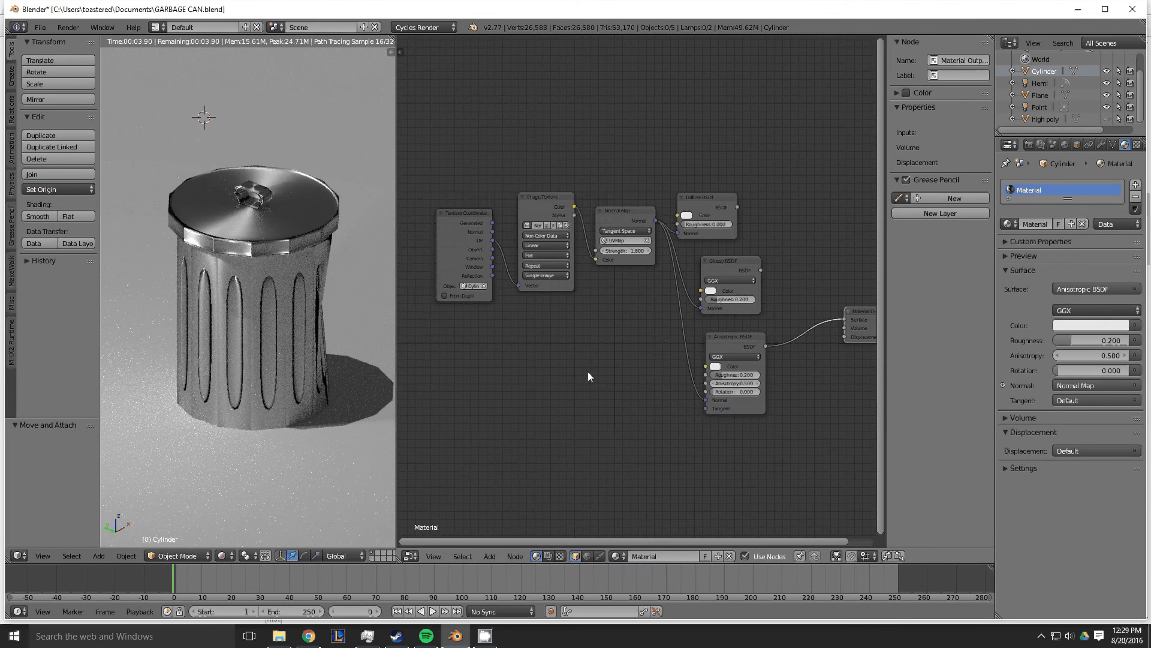
middle_drag(588, 376, 440, 434)
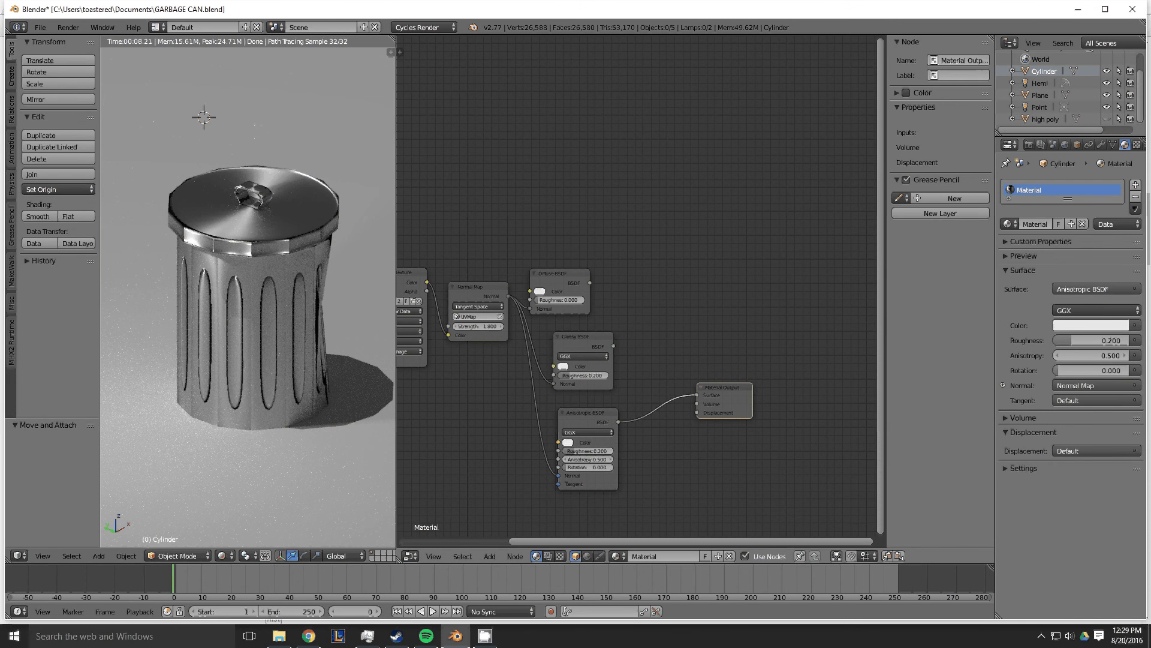
mouse_move(224, 328)
middle_down()
mouse_move(262, 344)
mouse_move(270, 317)
mouse_move(227, 329)
middle_up()
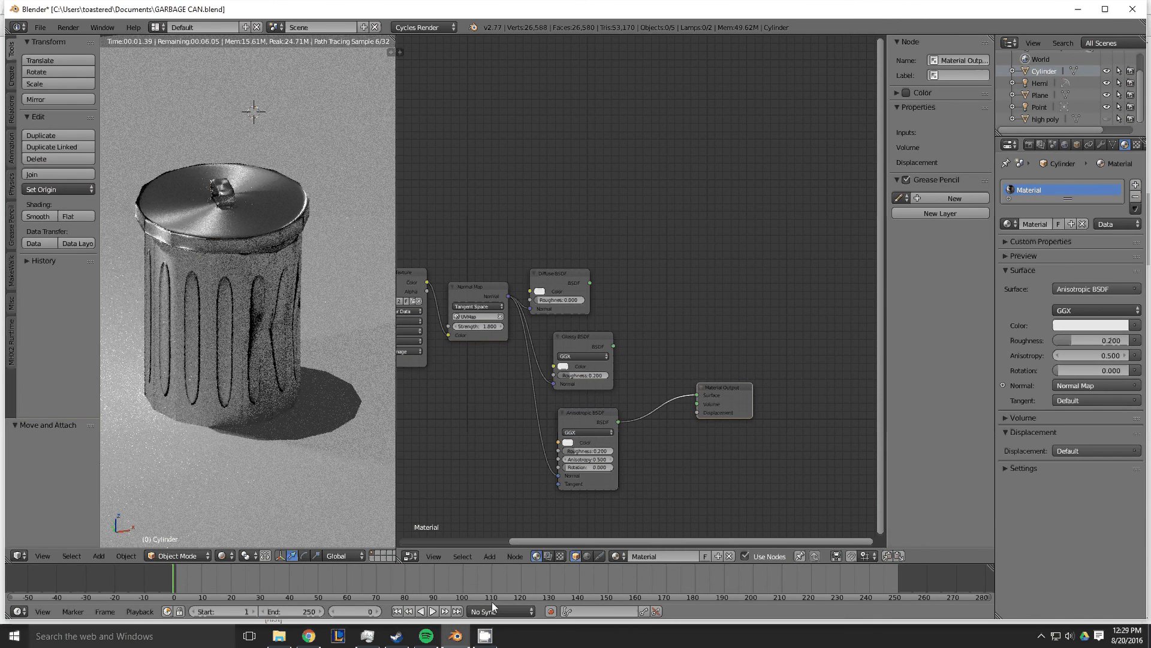